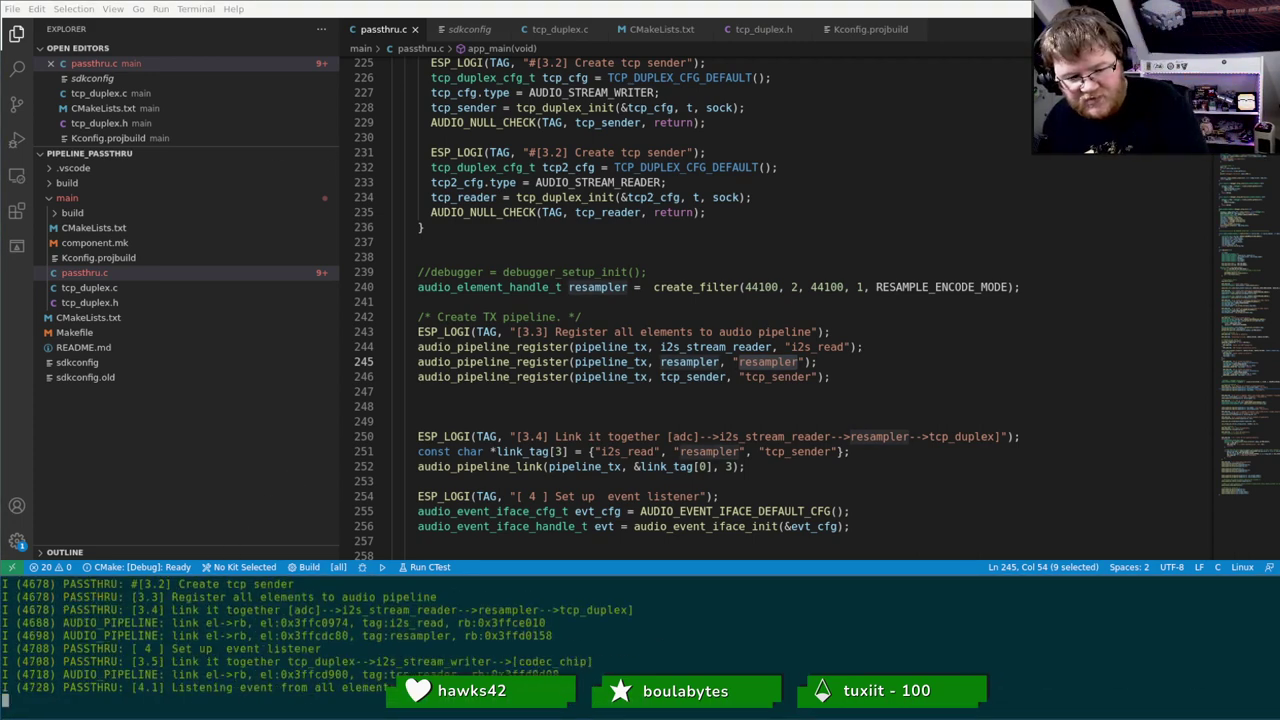
# Step: Switch to the capture terminal, stop the netcat listener and list capture4.raw with its details using ls -alh
pyautogui.press('super+2')
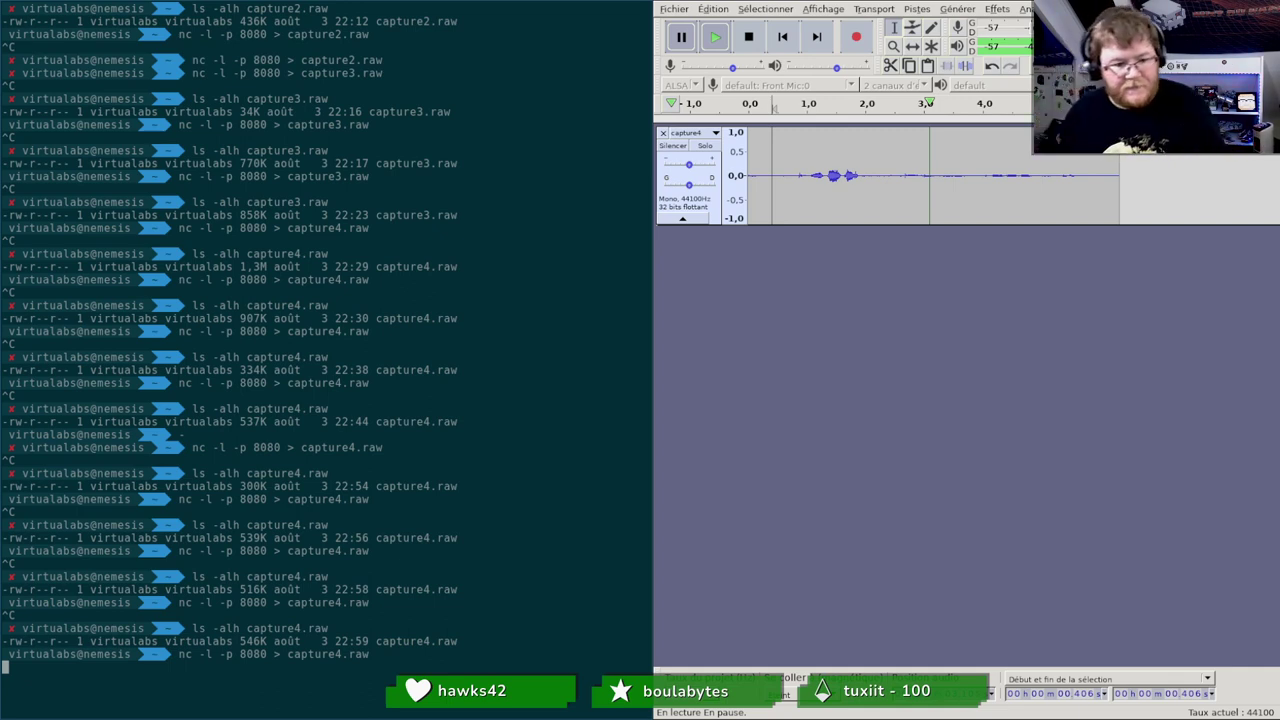
pyautogui.hotkey('ctrl', 'c')
pyautogui.press('Up')
pyautogui.press('Up')
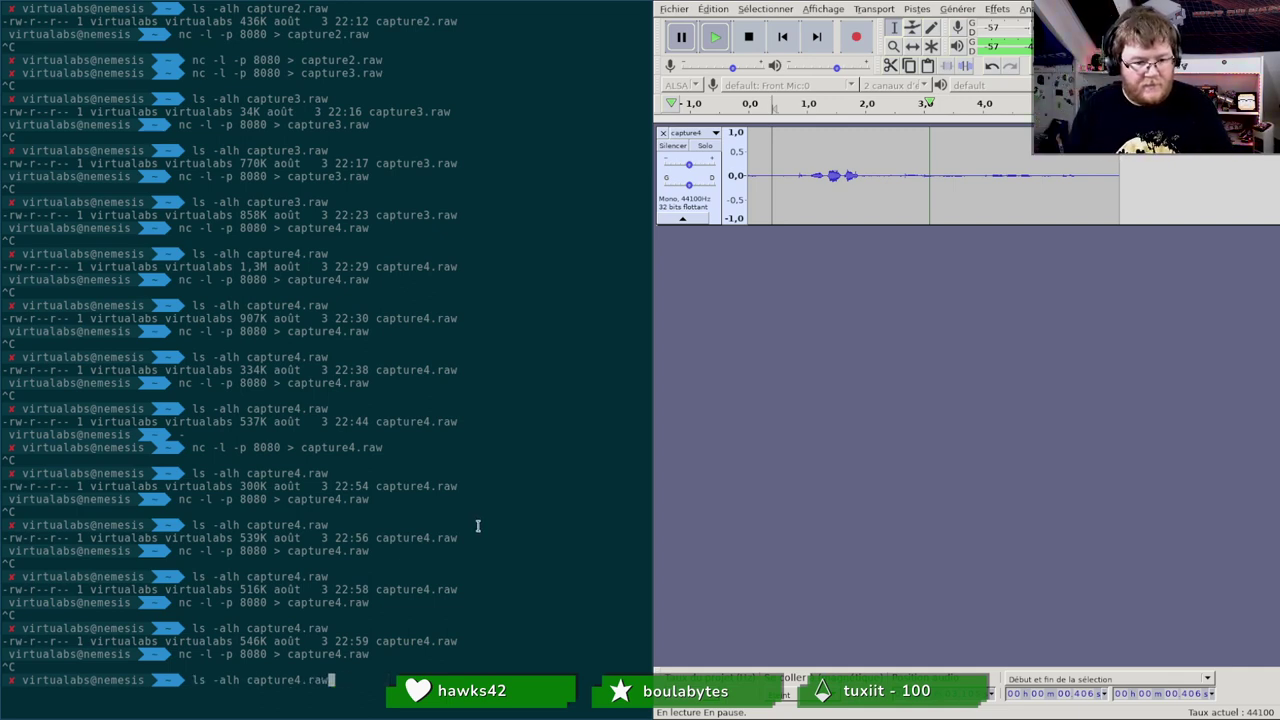
pyautogui.press('Return')
# Step: Close the old capture4 project in Audacity and choose capture4.raw from the home folder for a raw data import
pyautogui.click(674, 9)
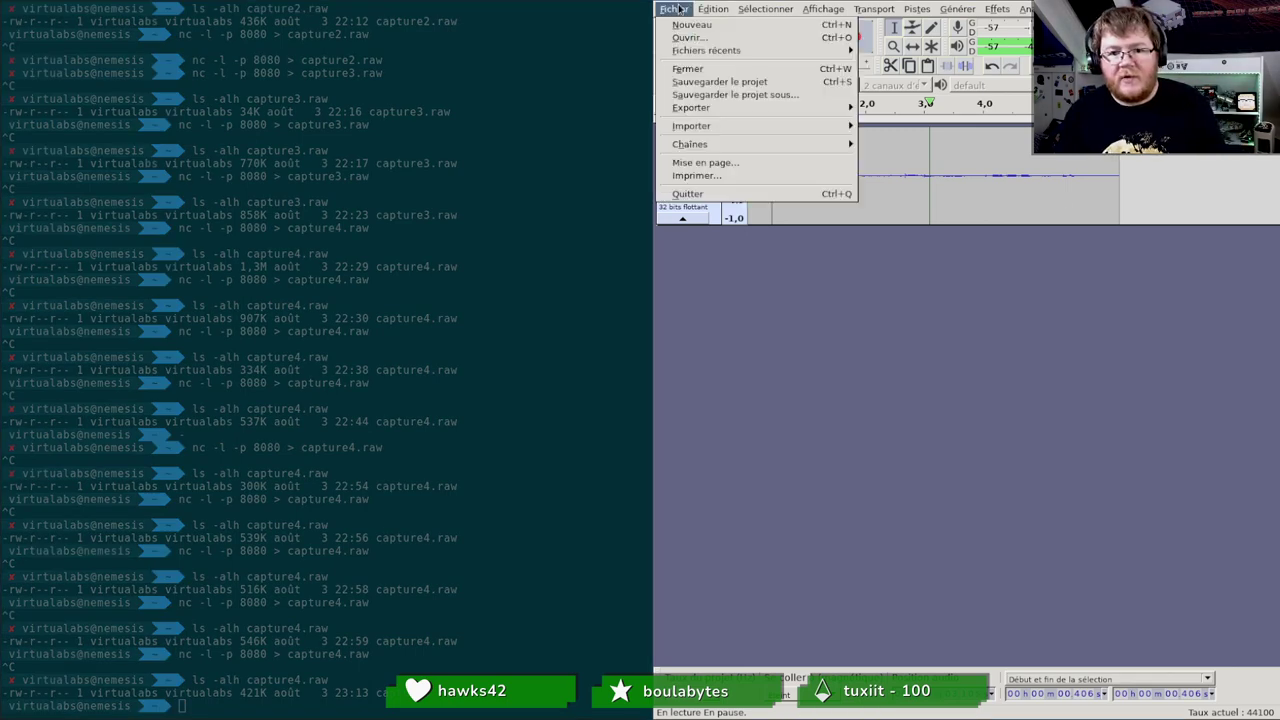
pyautogui.click(687, 68)
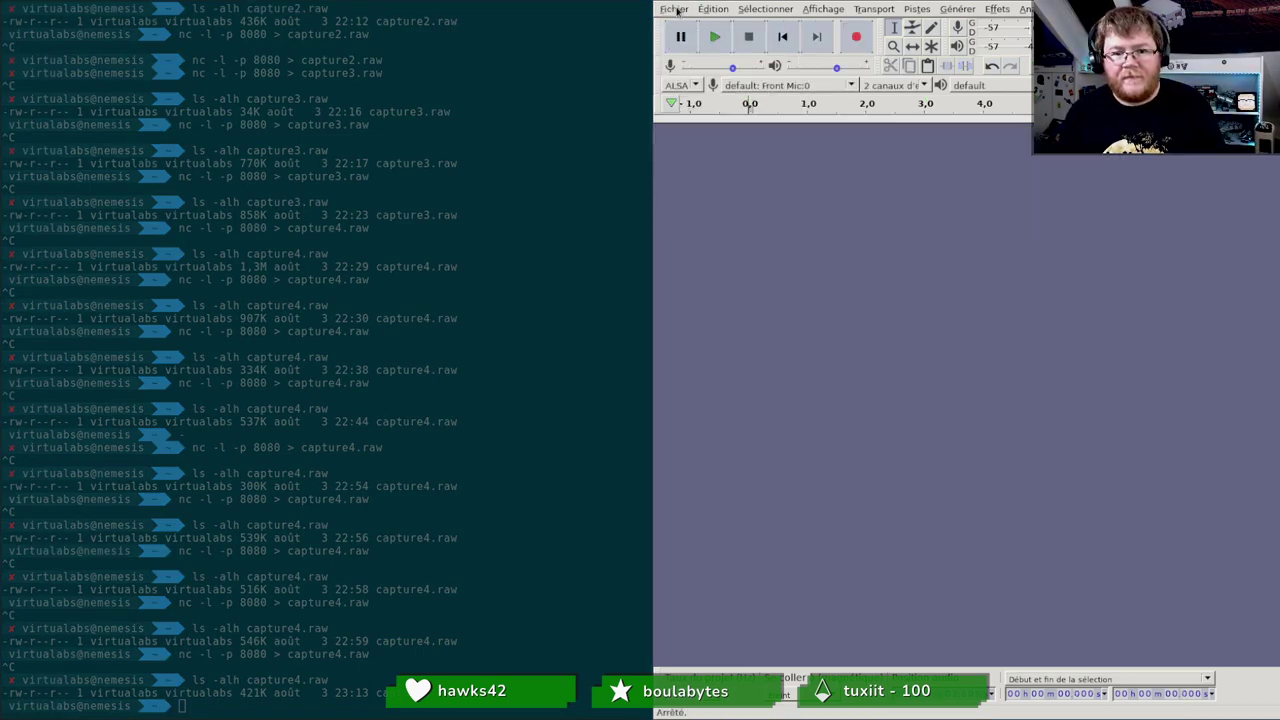
pyautogui.click(676, 10)
pyautogui.moveTo(760, 126)
pyautogui.click(930, 164)
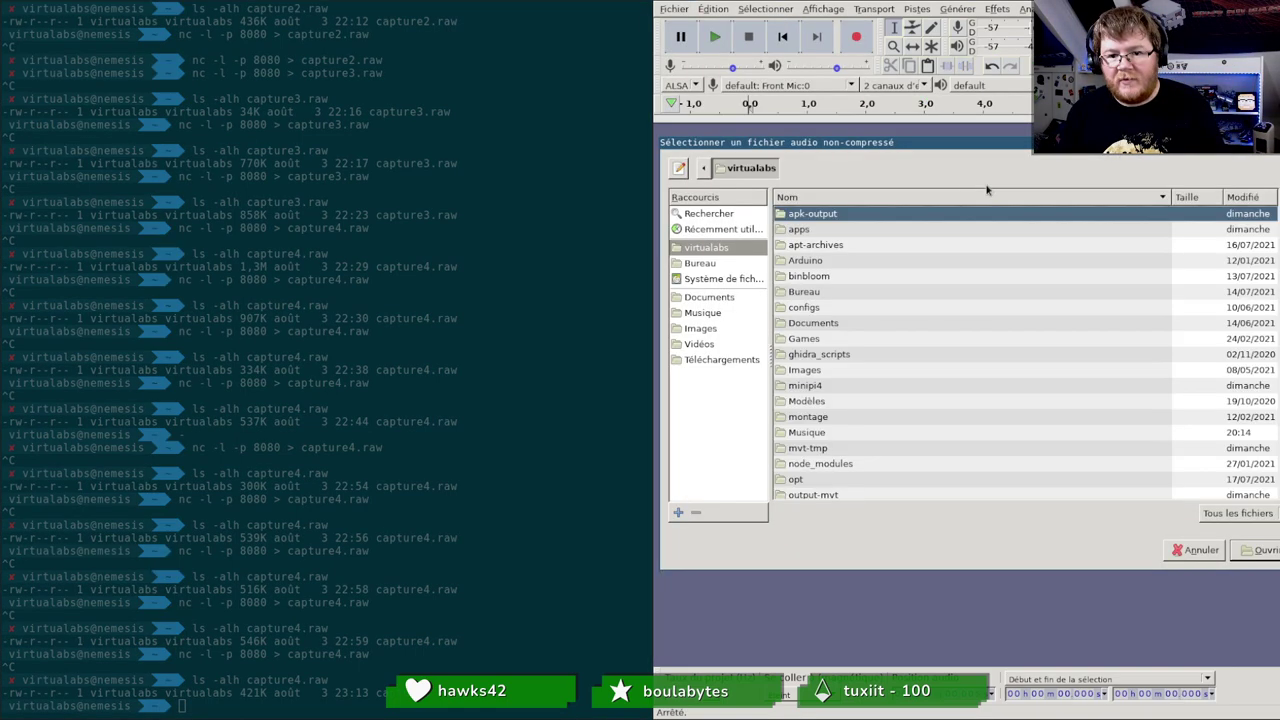
pyautogui.scroll(-10, 843, 417)
pyautogui.click(893, 459)
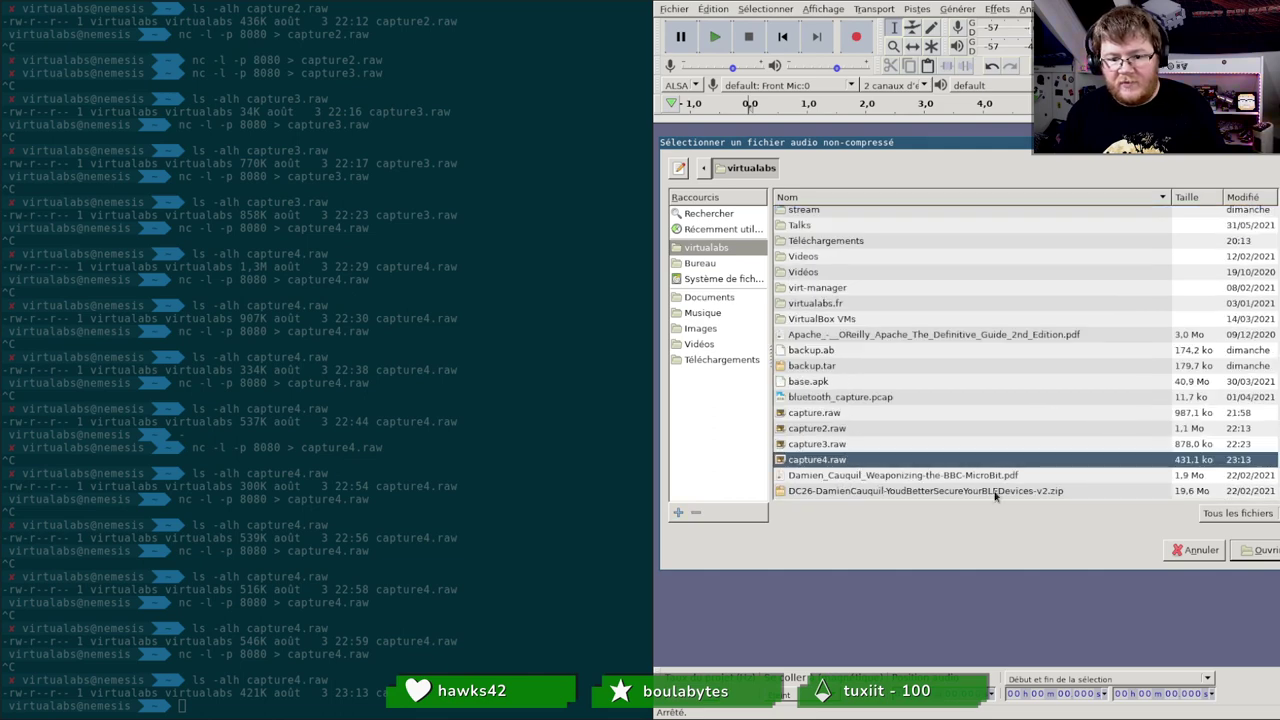
pyautogui.doubleClick(990, 459)
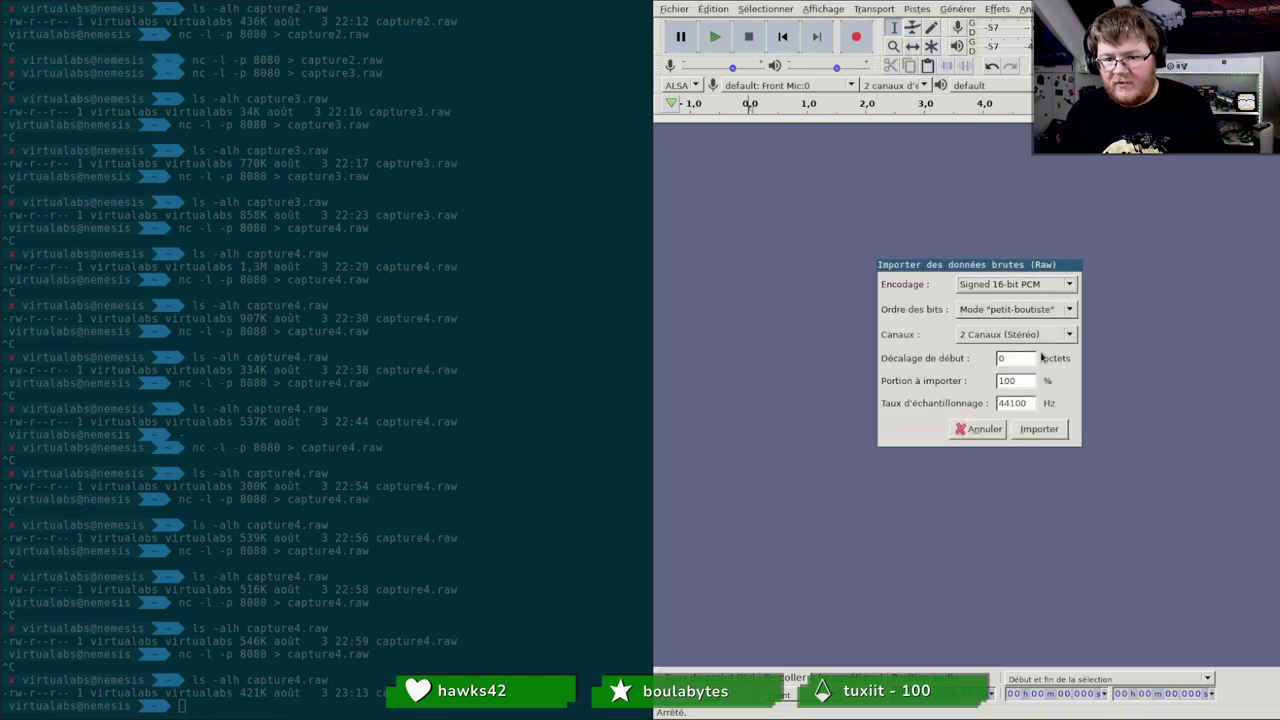
# Step: Import the raw data as 1 channel (mono), keeping Signed 16-bit PCM, little-endian order and 44100 Hz
pyautogui.click(1015, 334)
pyautogui.click(1010, 322)
pyautogui.click(1015, 309)
pyautogui.click(1023, 313)
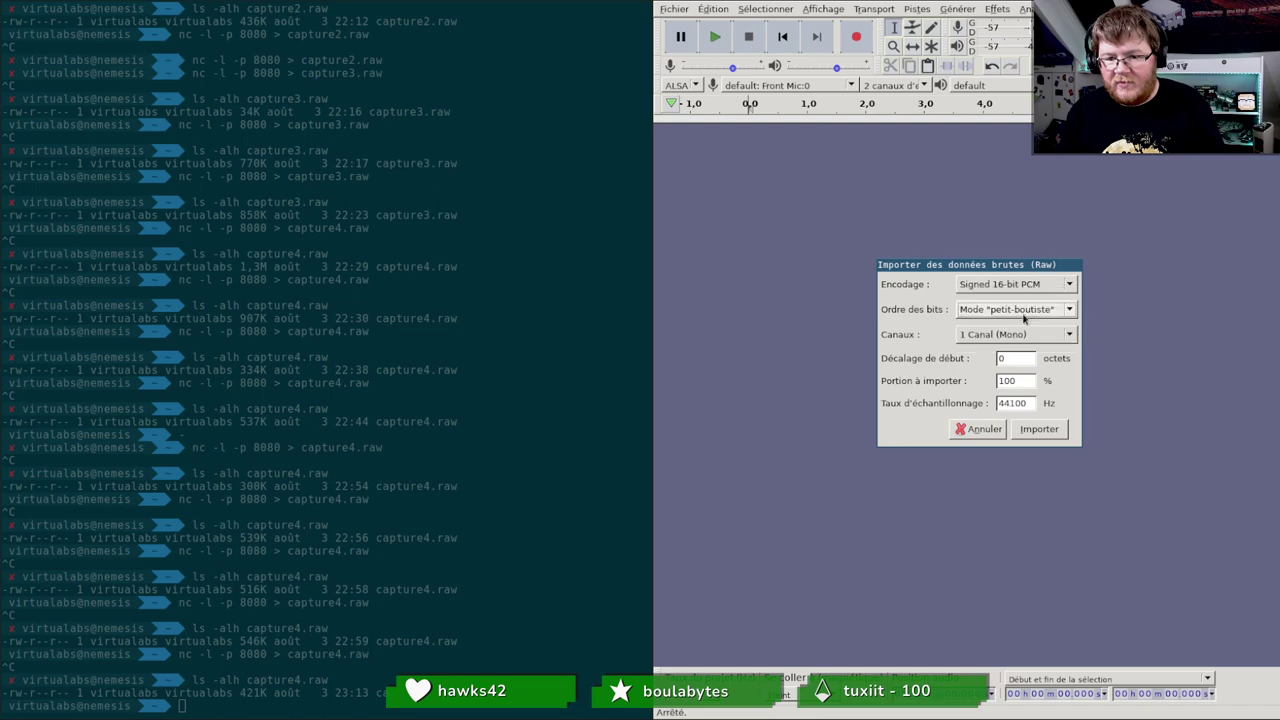
pyautogui.click(1039, 428)
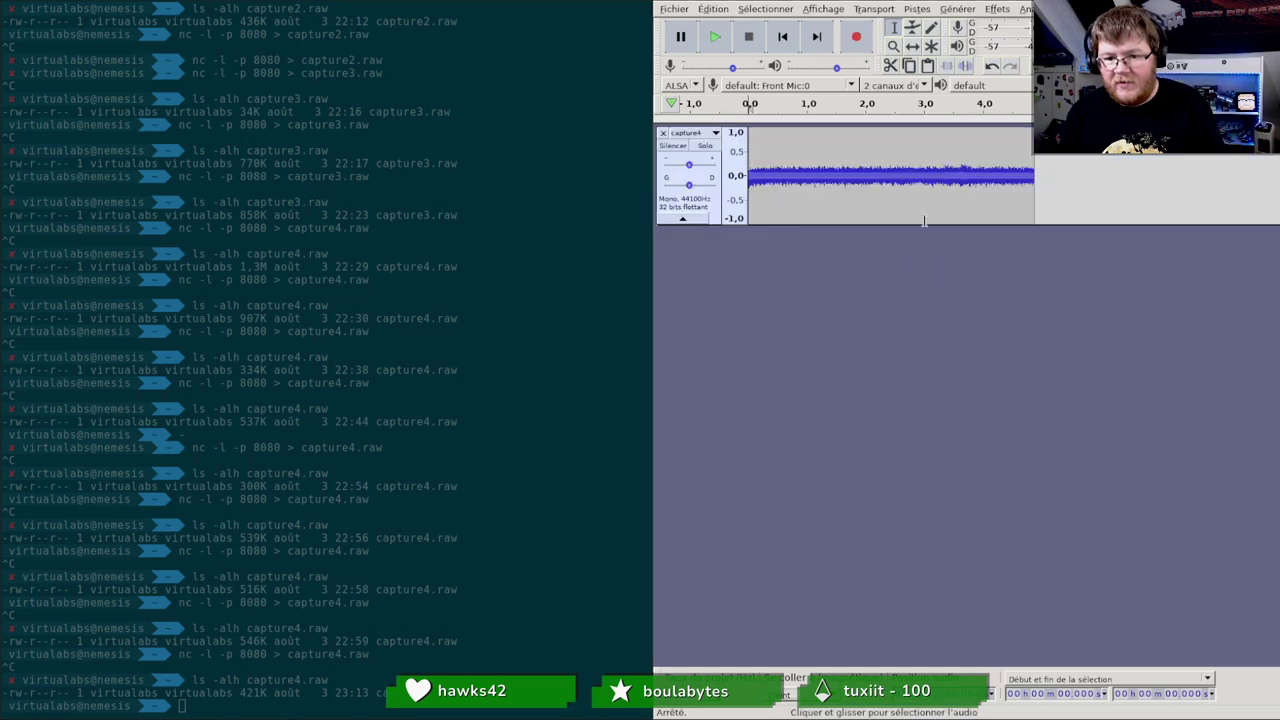
# Step: Listen to the imported capture4 track from about 0.104 s, pausing playback at the end
pyautogui.moveTo(995, 185); pyautogui.dragTo(800, 185)
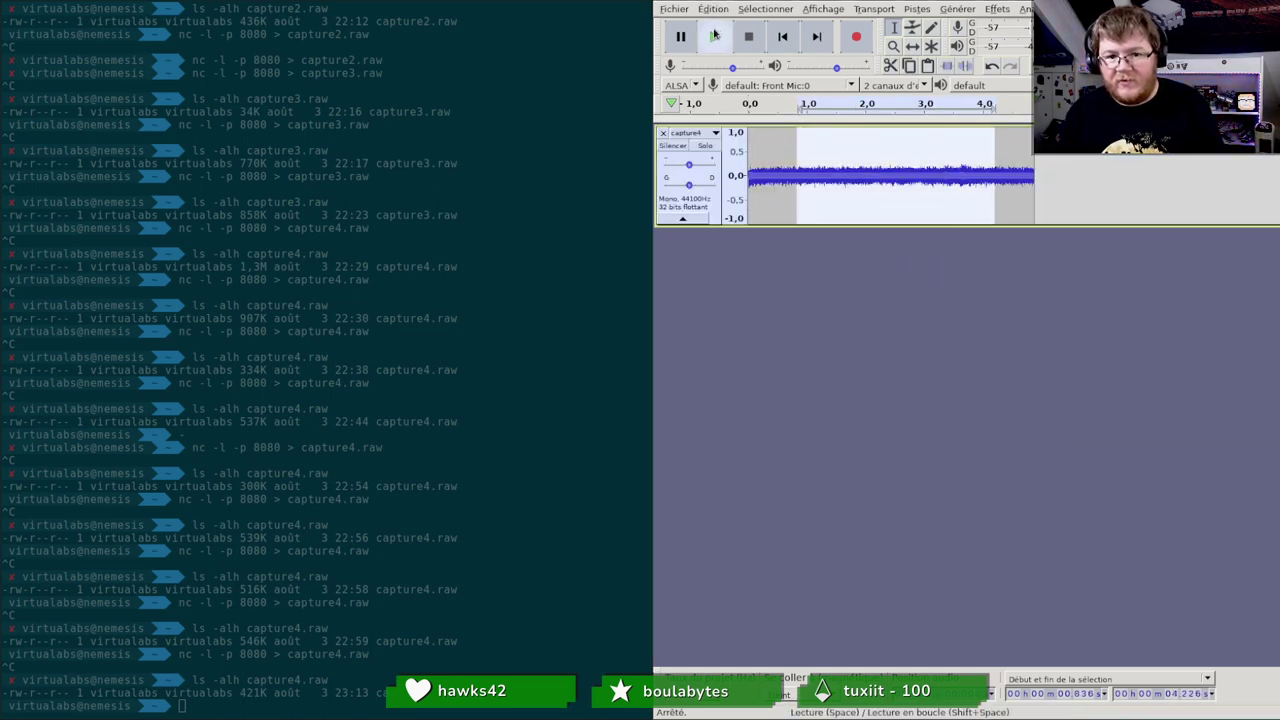
pyautogui.click(753, 148)
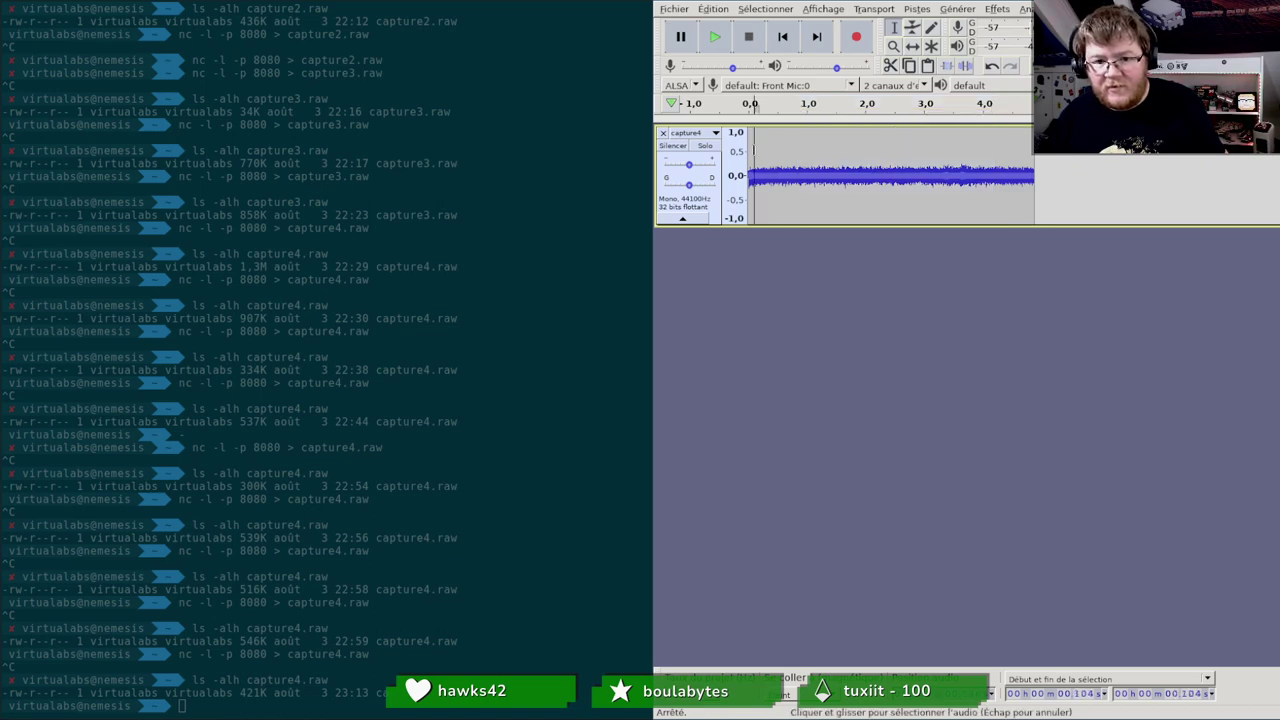
pyautogui.click(714, 36)
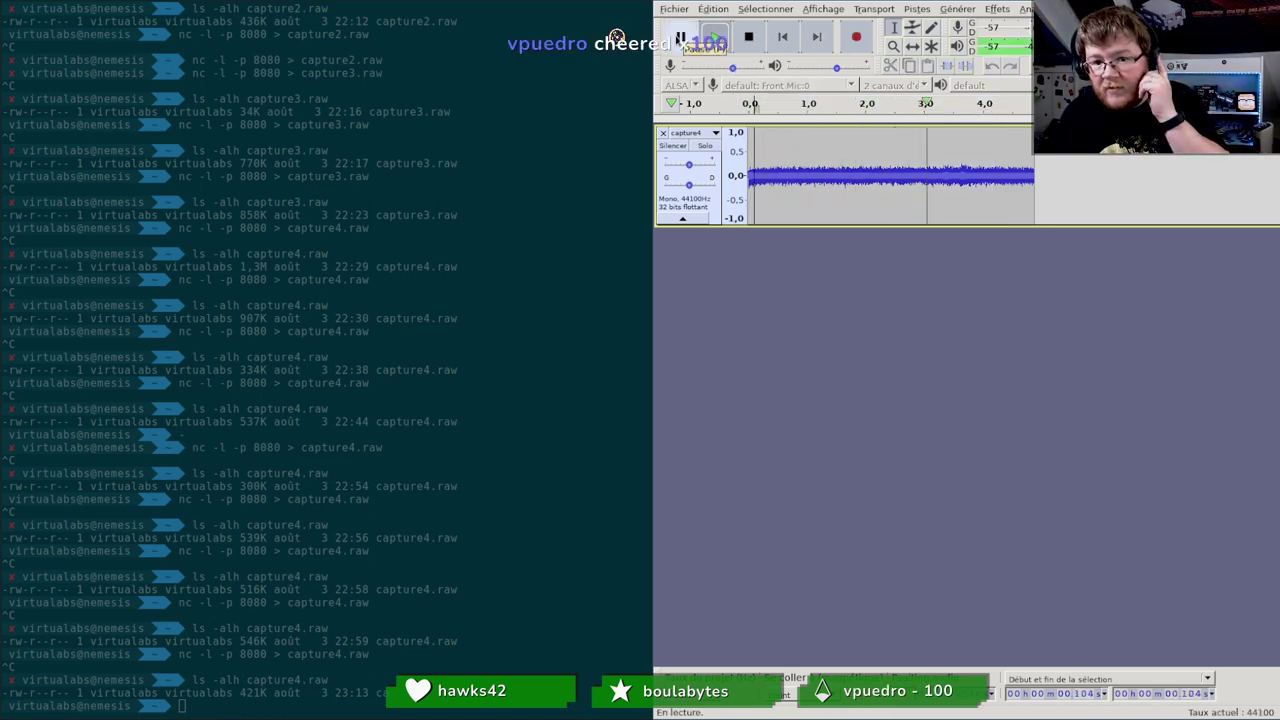
pyautogui.click(681, 38)
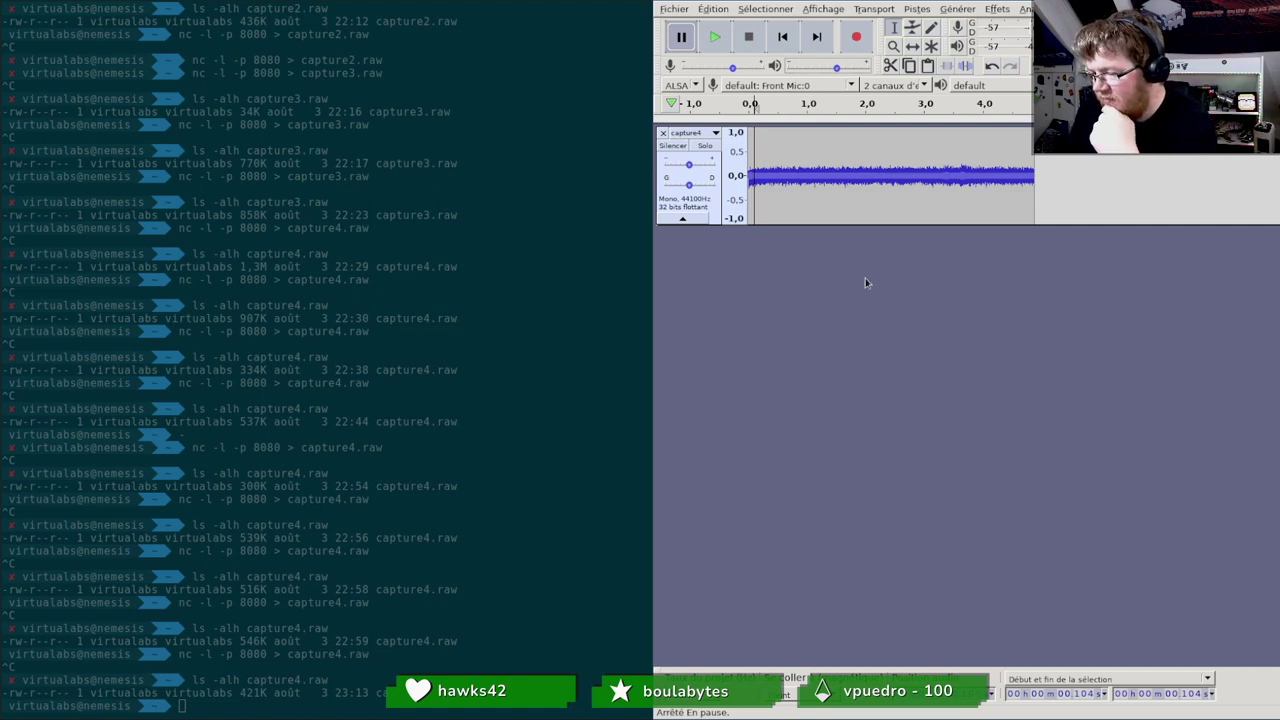
# Step: Remove the capture4 track and restart the terminal capture with nc -l -p 8080 > capture4.raw
pyautogui.hotkey('alt', 'Tab')
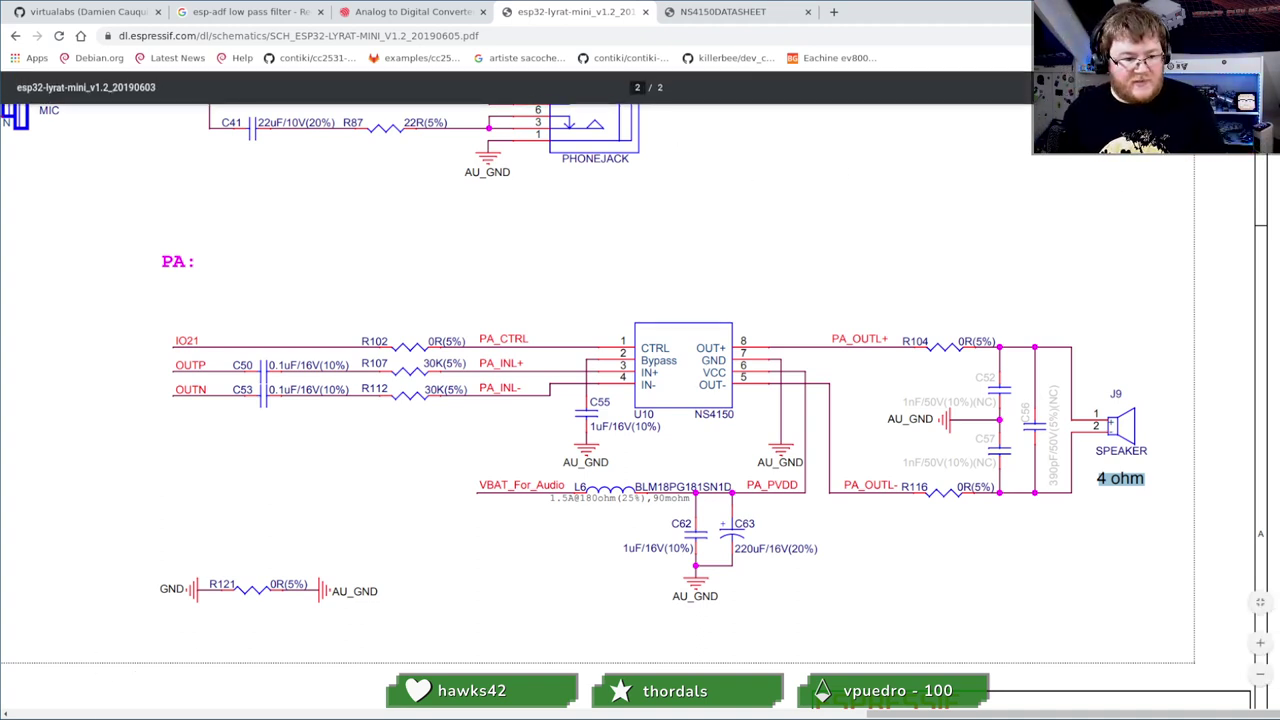
pyautogui.hotkey('ctrl', 'alt', 'Right')
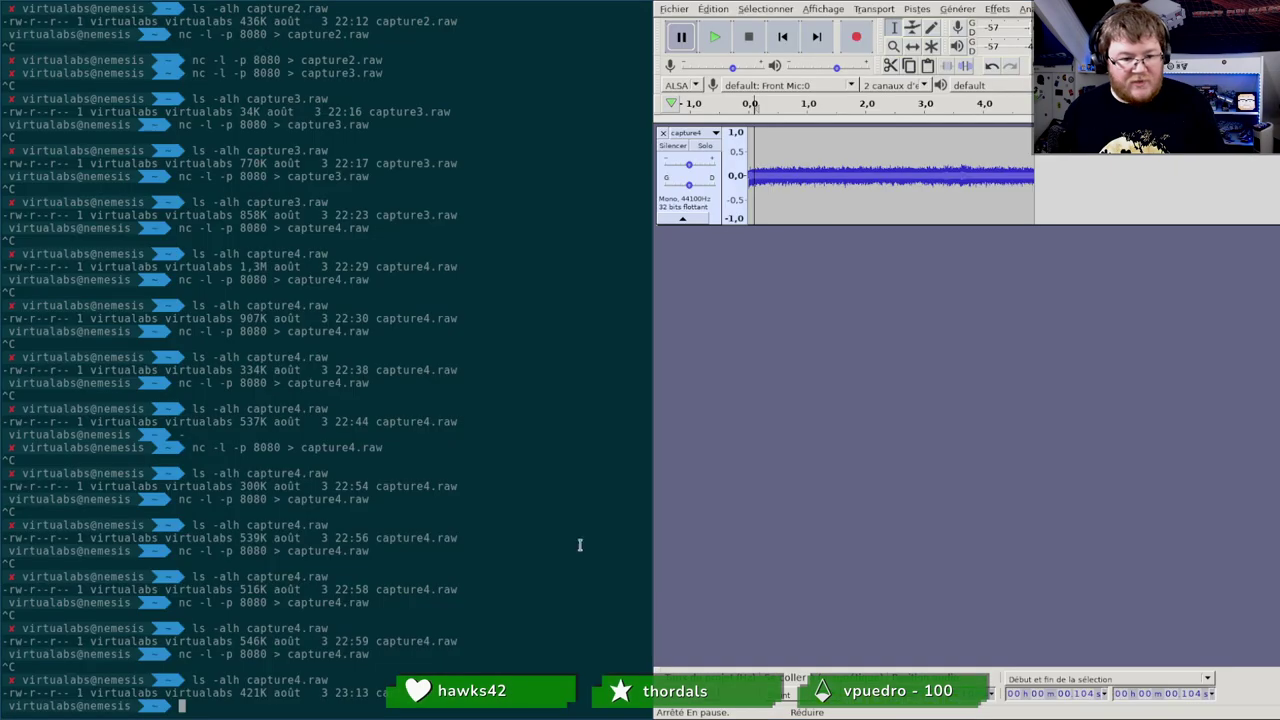
pyautogui.click(662, 133)
pyautogui.moveTo(345, 432); pyautogui.dragTo(341, 418)
pyautogui.press('Up')
pyautogui.press('Up')
pyautogui.press('Return')
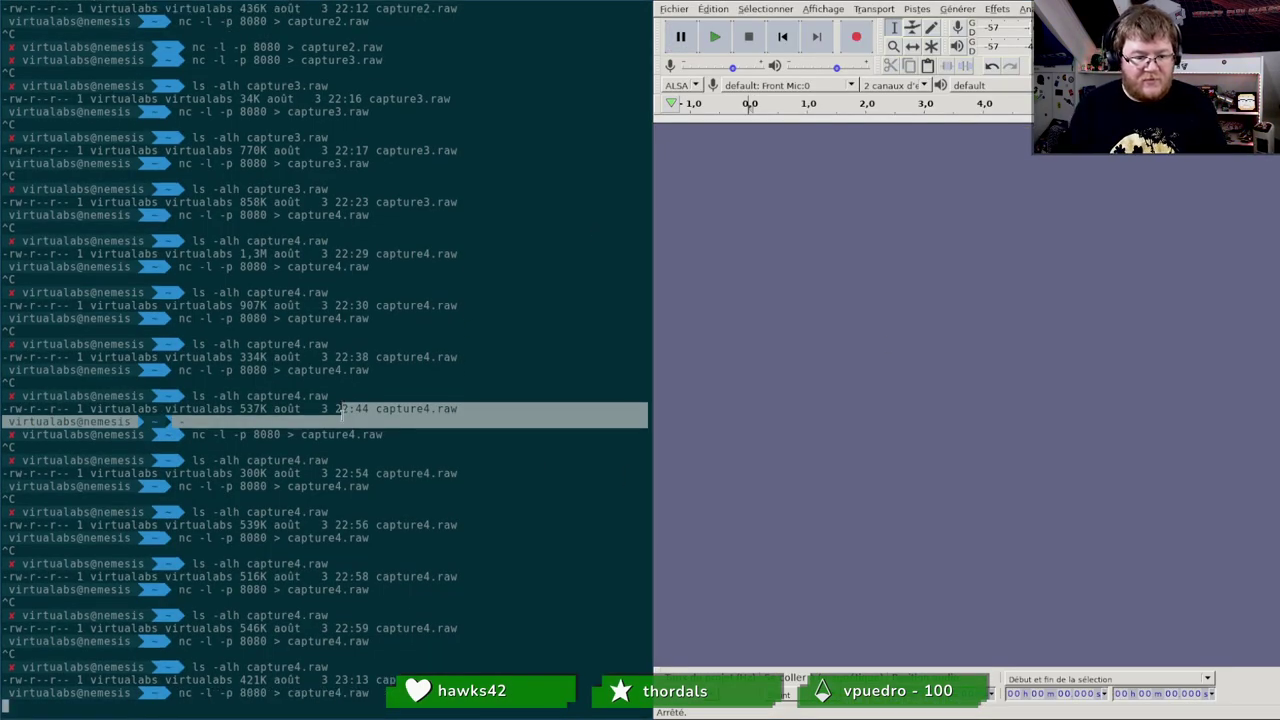
# Step: Switch to the VS Code workspace and rerun the last command in the pipeline_passthru project terminal
pyautogui.hotkey('ctrl', 'alt', 'Right')
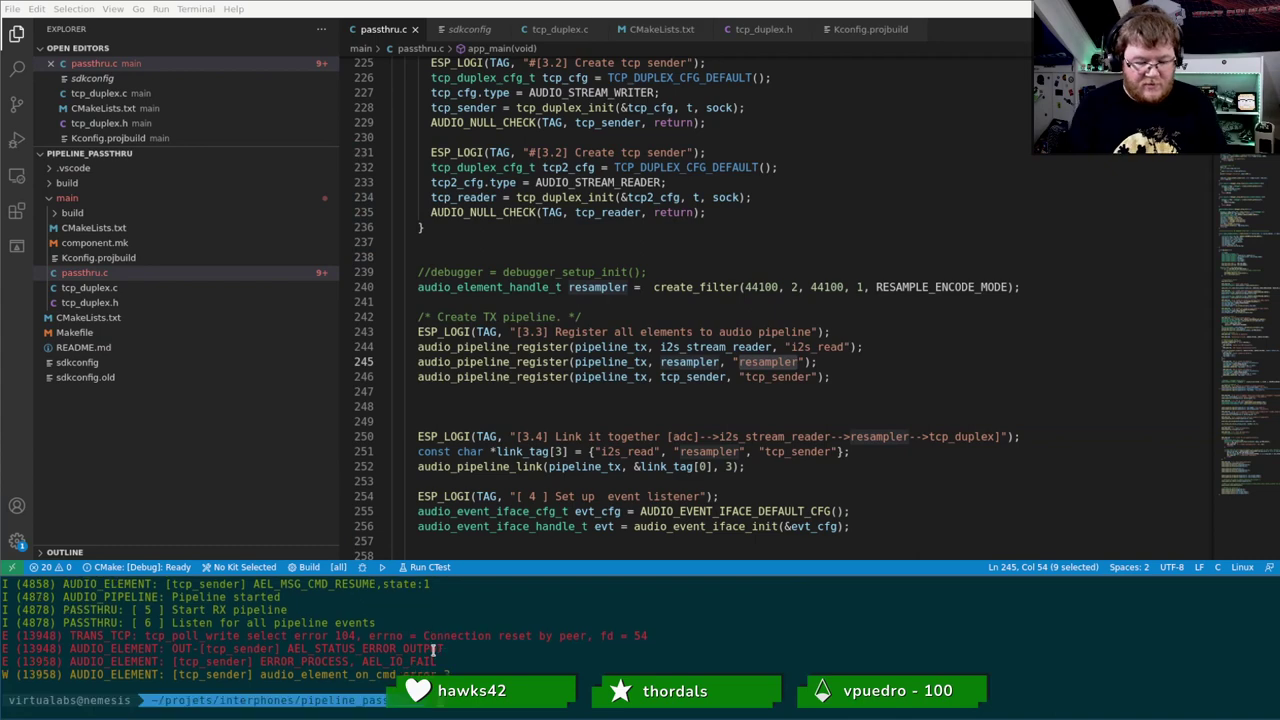
pyautogui.press('Up')
pyautogui.press('Return')
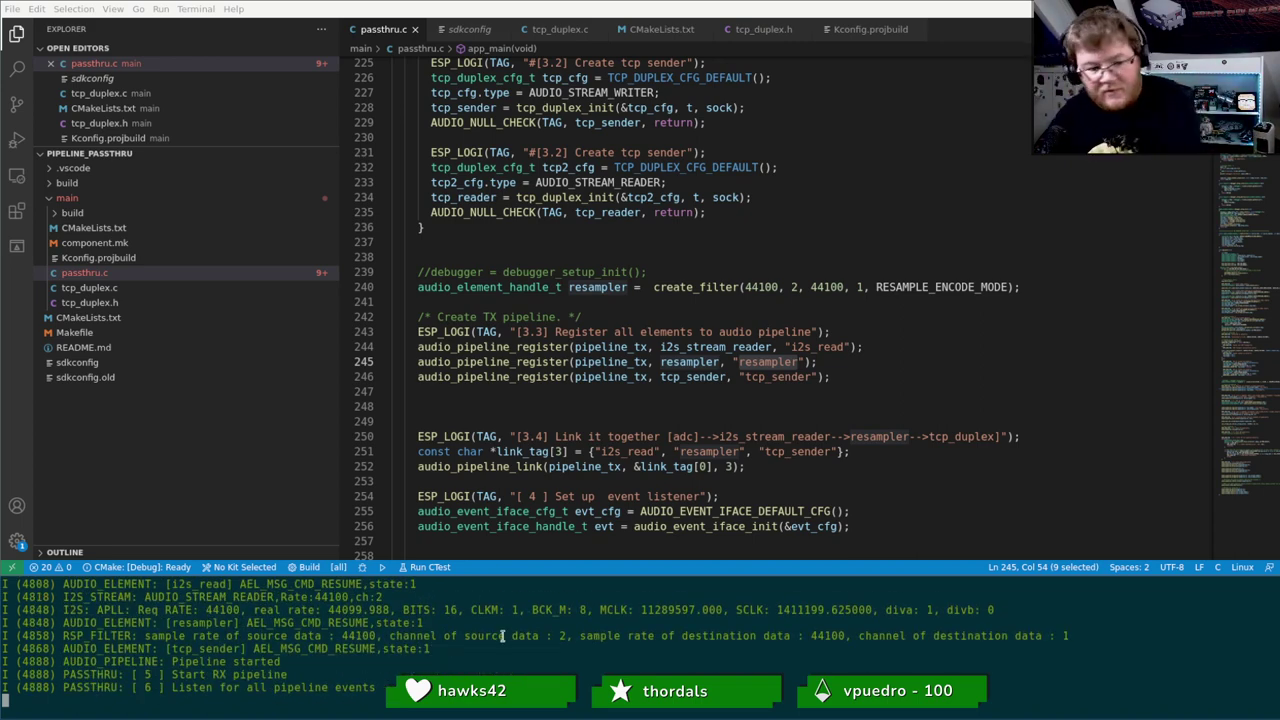
# Step: Return to the capture terminal, stop the netcat listener and list capture4.raw again with ls -alh
pyautogui.press('super+2')
pyautogui.click(141, 654)
pyautogui.hotkey('ctrl', 'c')
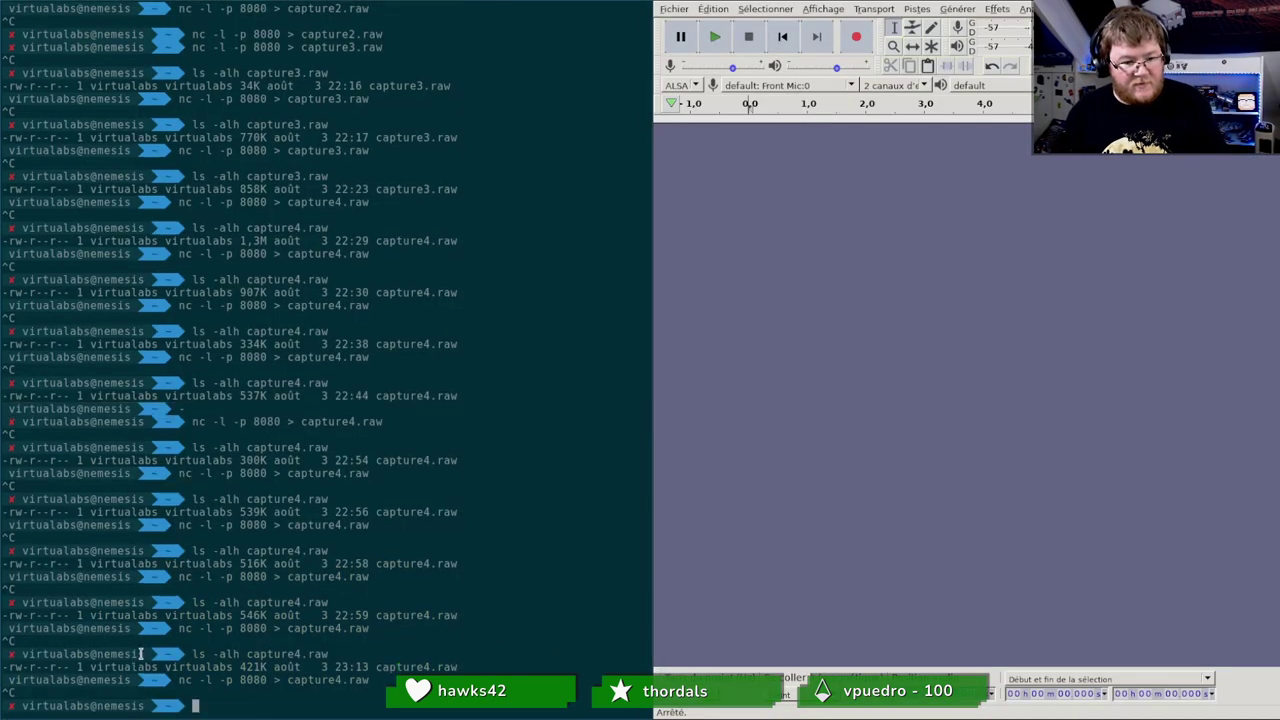
pyautogui.write('idf.py -p /dev/ttyUSB0 monito')
pyautogui.hotkey('ctrl', 'u')
pyautogui.press('Up')
pyautogui.press('Up')
pyautogui.press('Return')
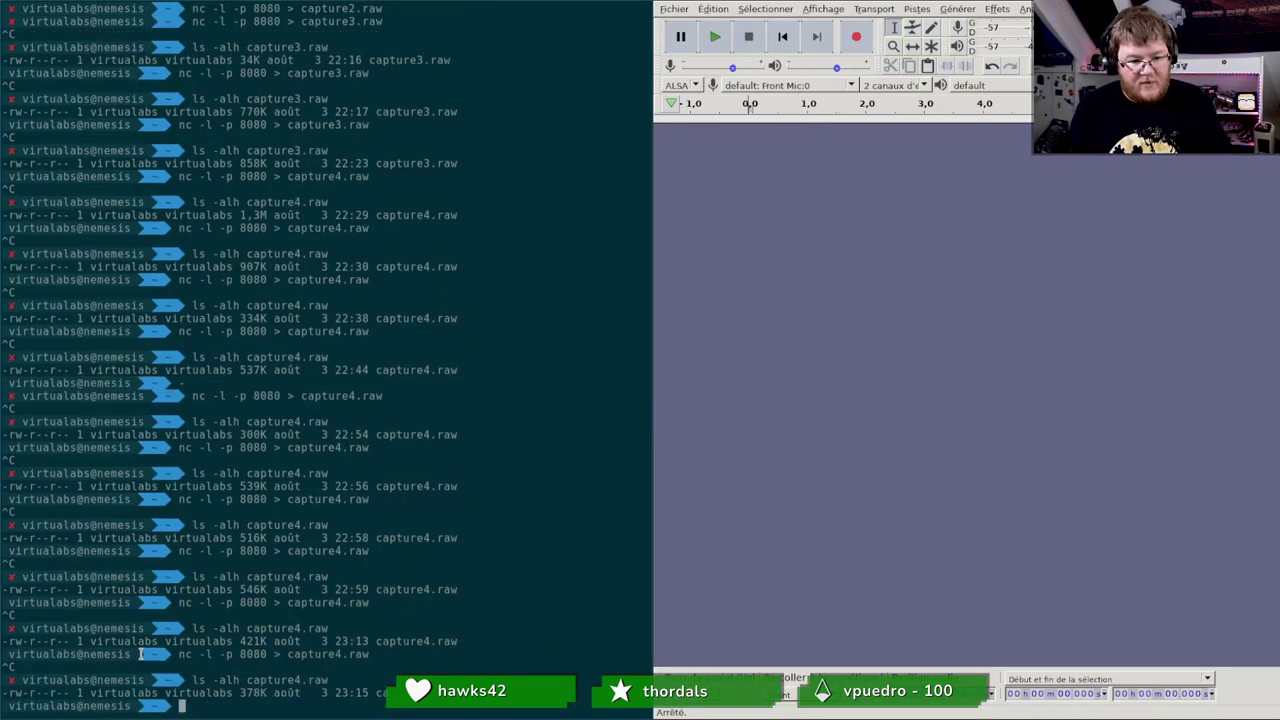
# Step: Import the new capture4.raw into Audacity as raw Signed 16-bit PCM, little-endian, mono, at 44100 Hz
pyautogui.click(674, 9)
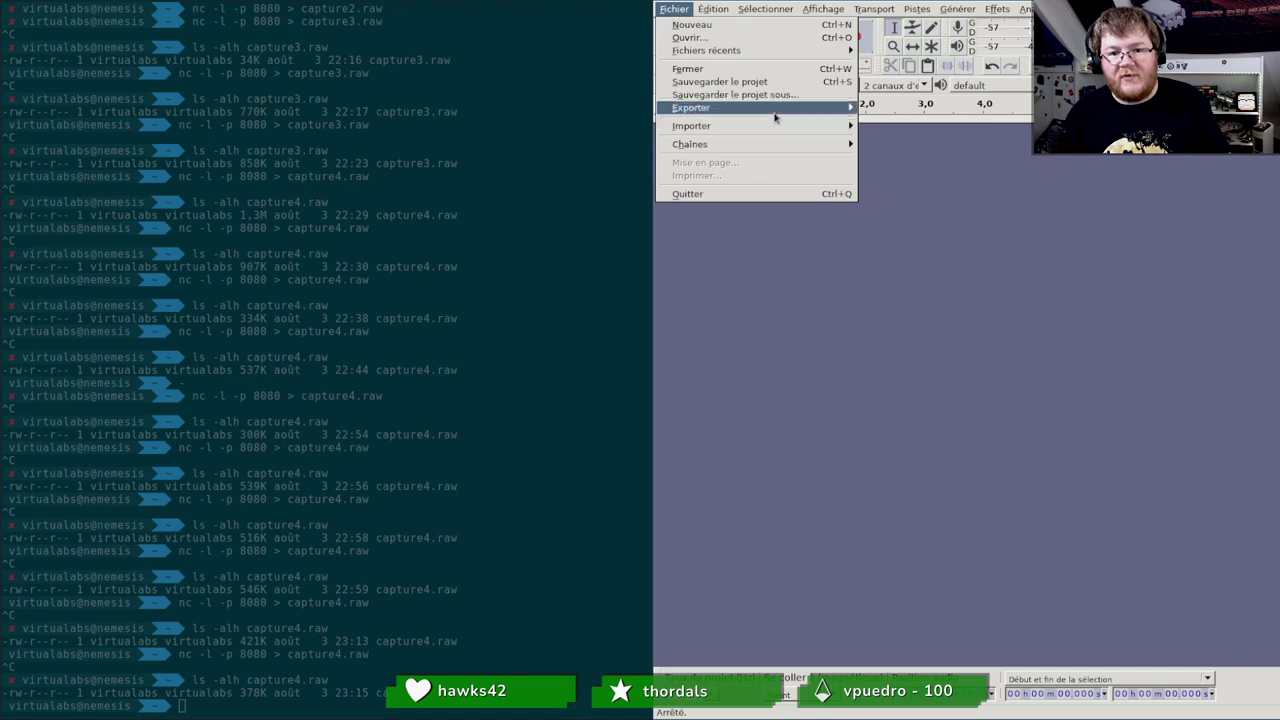
pyautogui.moveTo(775, 125)
pyautogui.click(930, 164)
pyautogui.scroll(-10, 1000, 345)
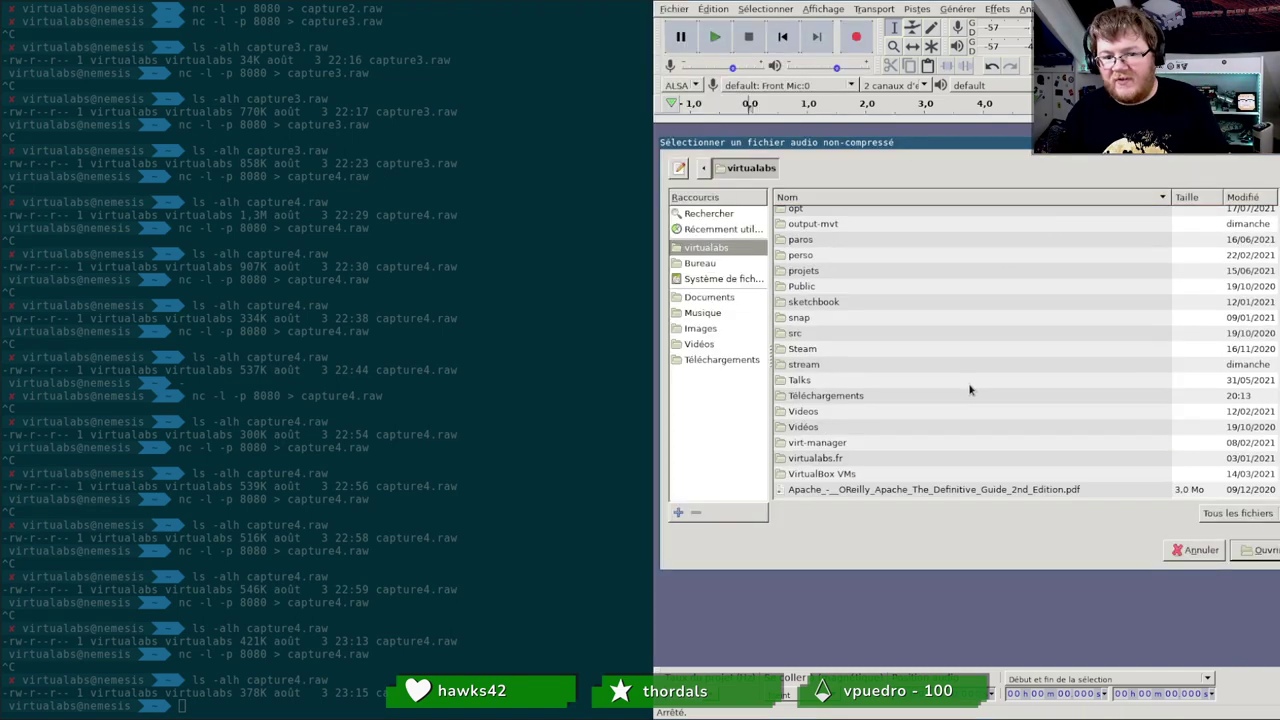
pyautogui.click(840, 421)
pyautogui.click(1260, 553)
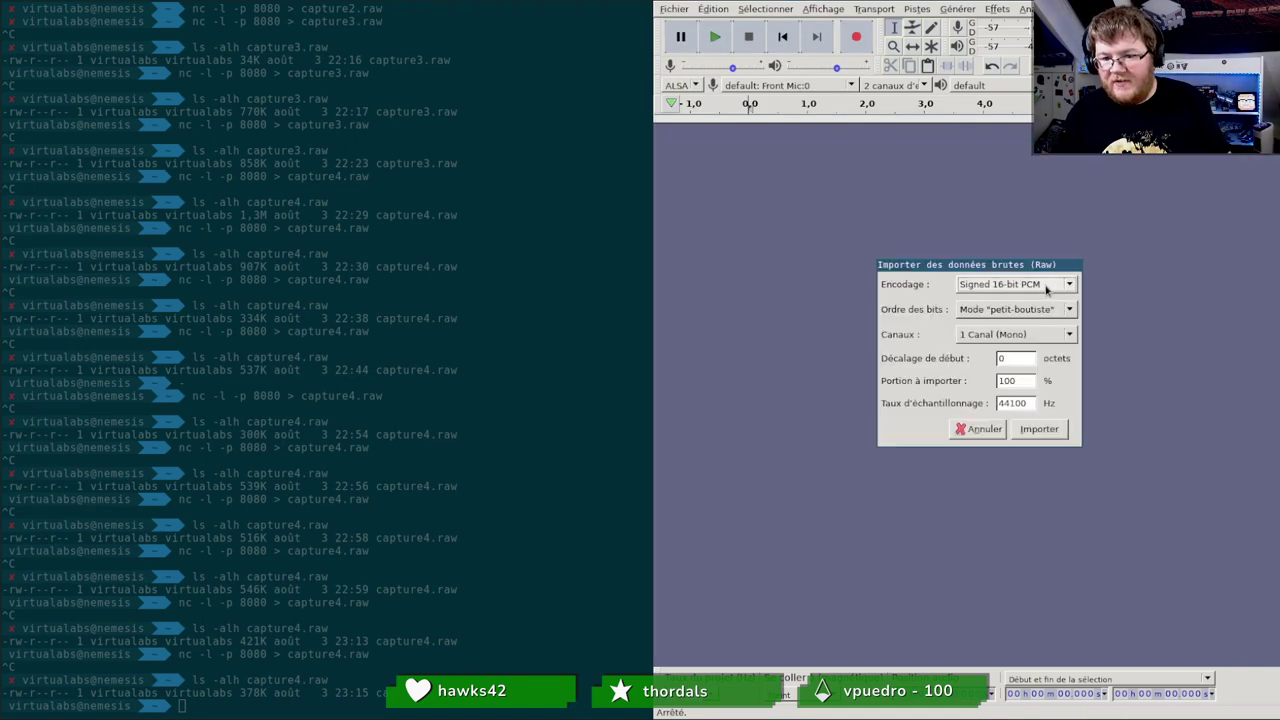
pyautogui.click(1036, 284)
pyautogui.click(1036, 284)
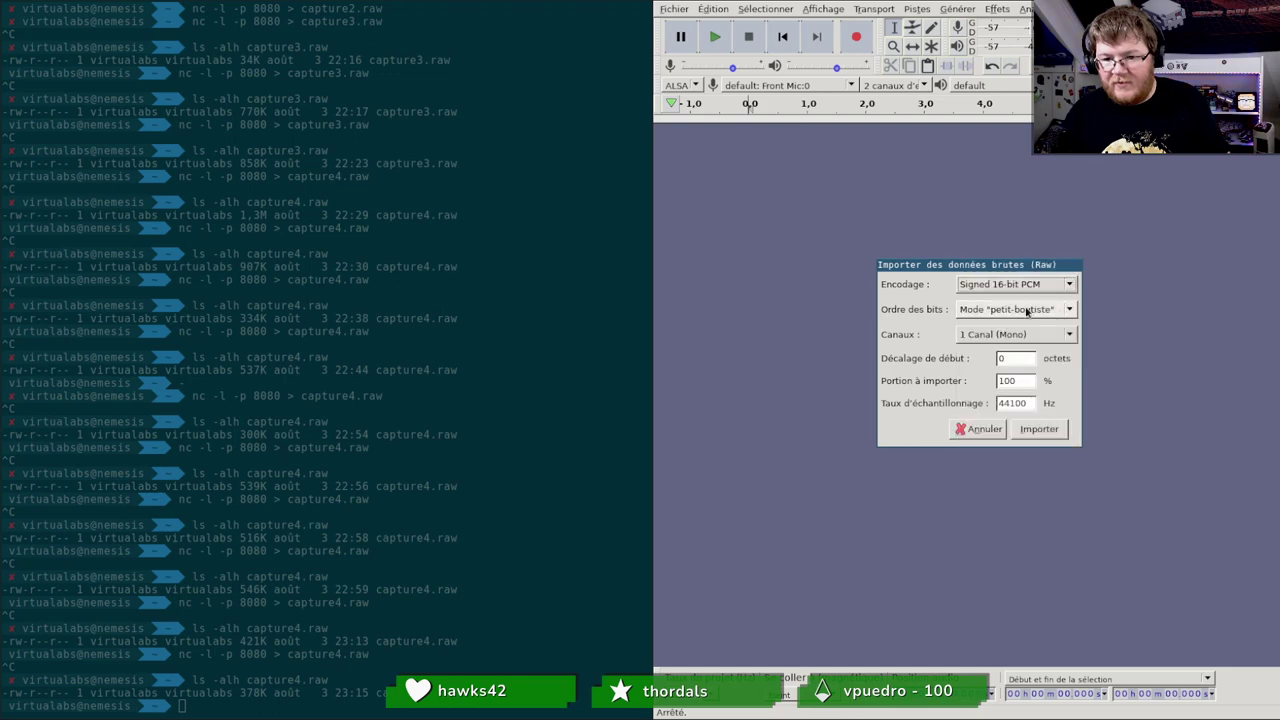
pyautogui.click(1039, 429)
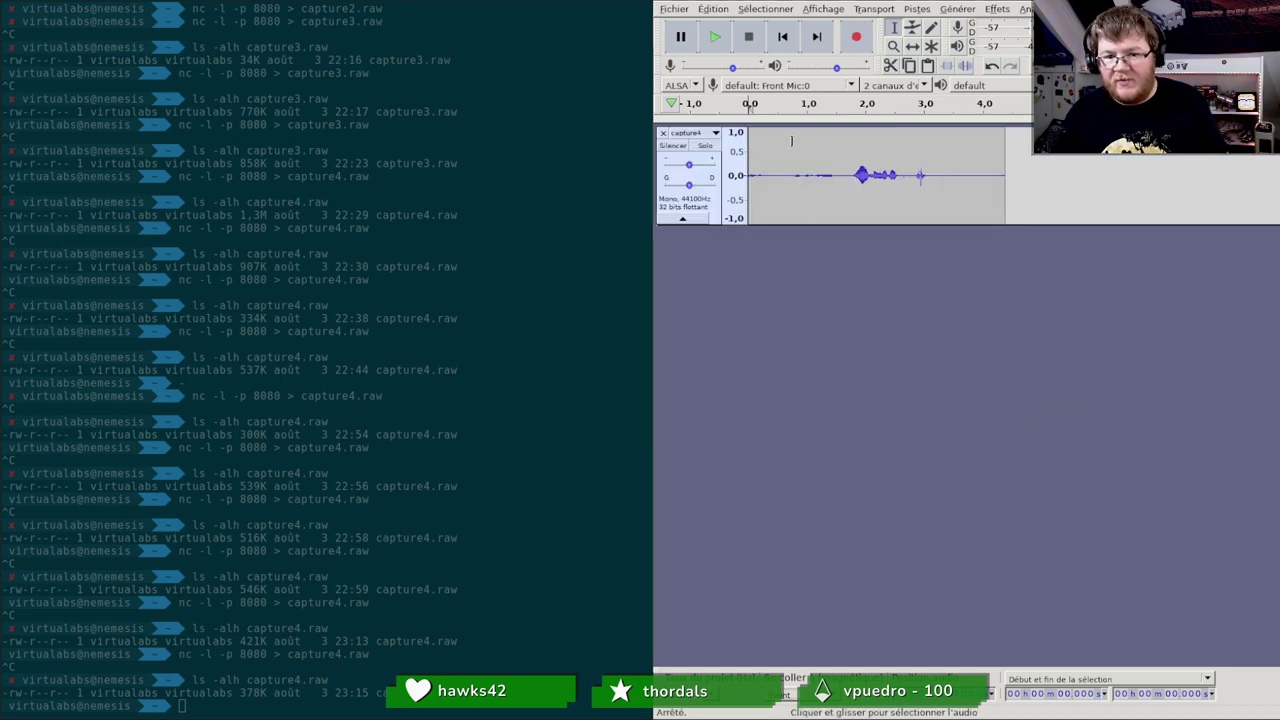
# Step: Listen to the new capture4 track from about 0.824 s and pause playback
pyautogui.click(797, 180)
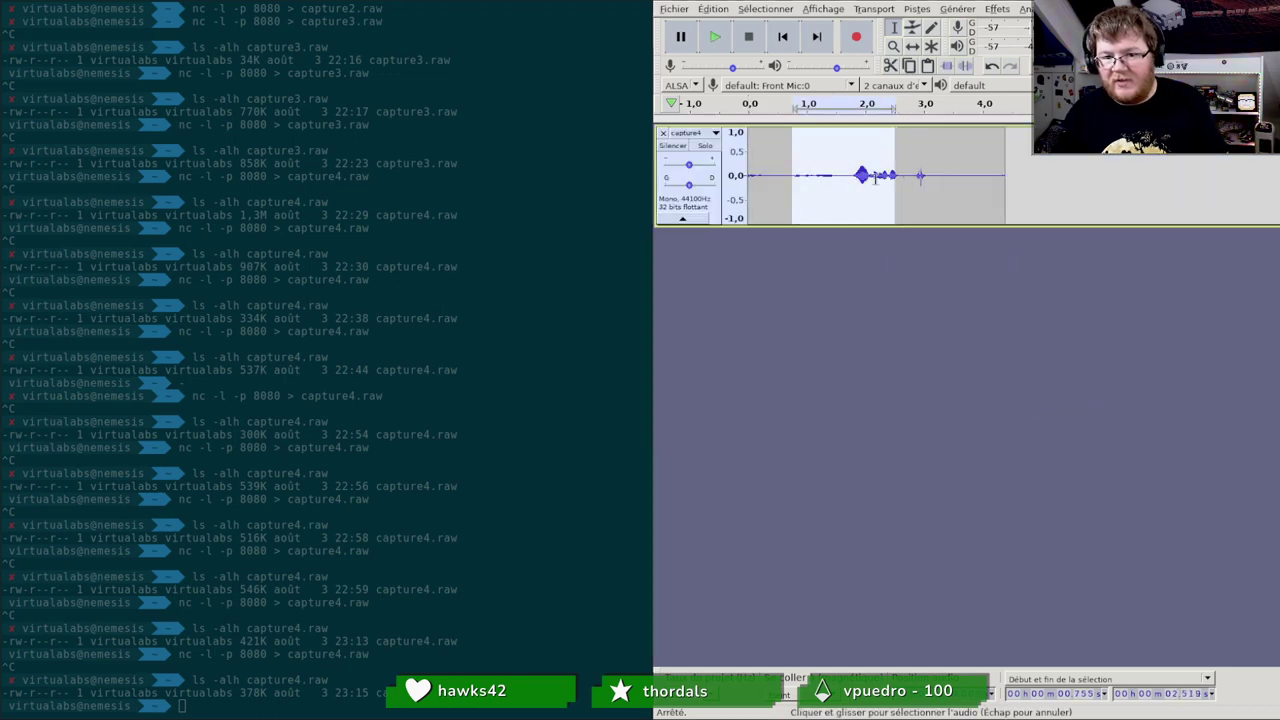
pyautogui.click(714, 36)
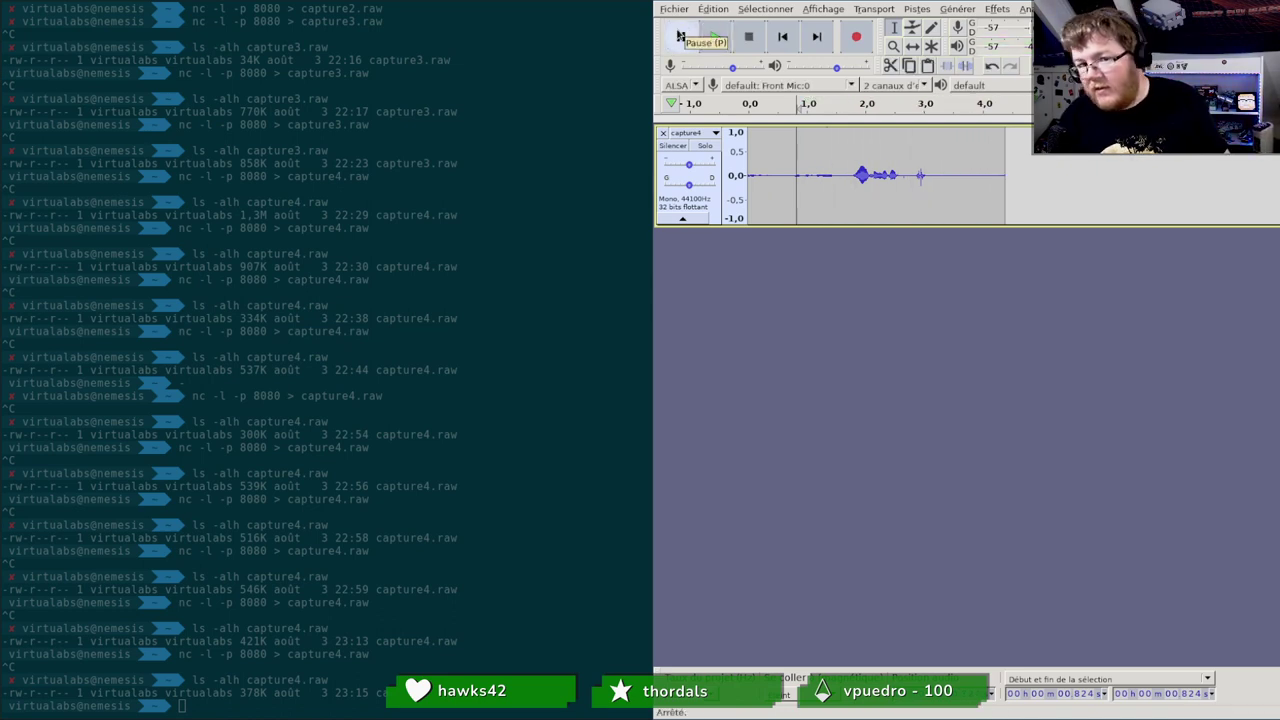
pyautogui.click(710, 44)
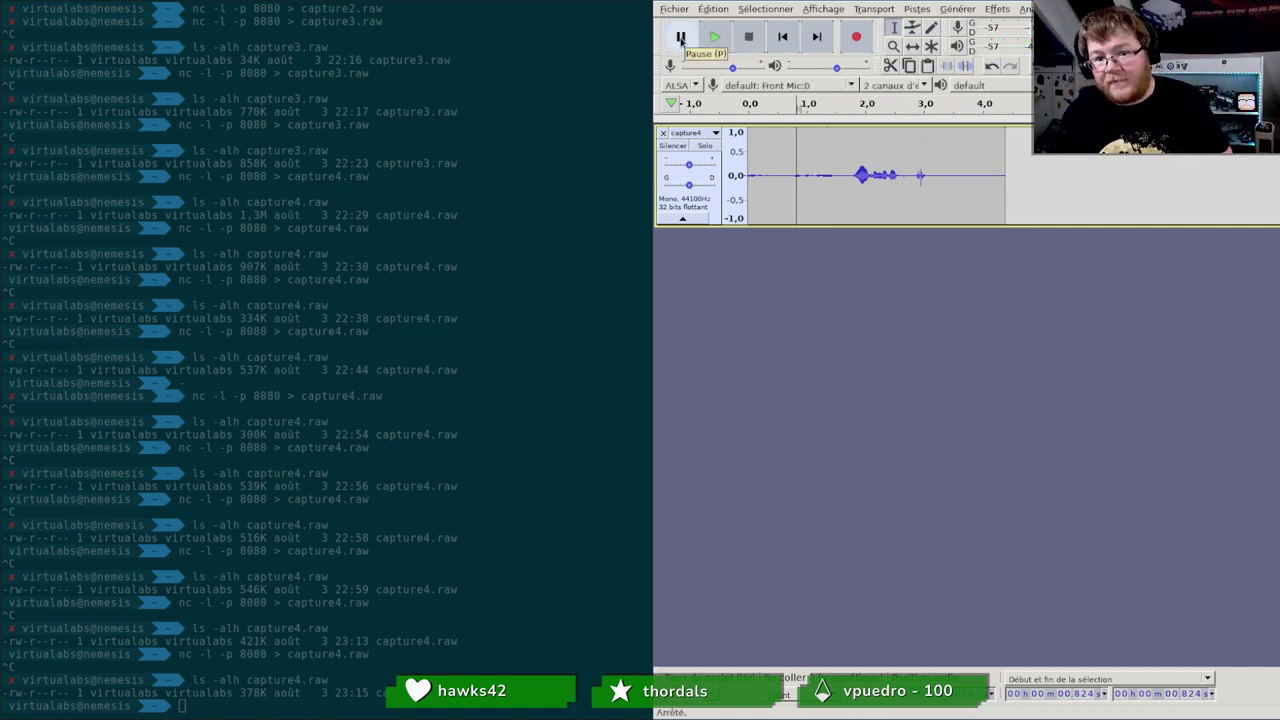
pyautogui.click(681, 38)
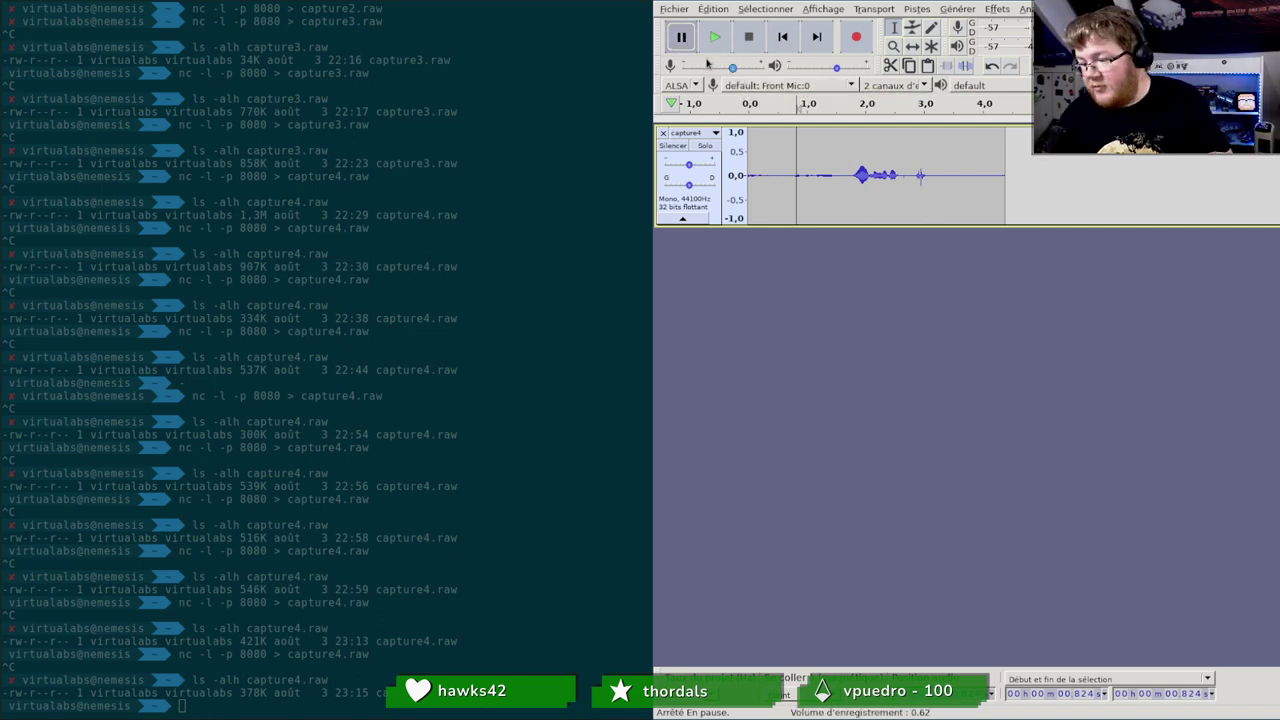
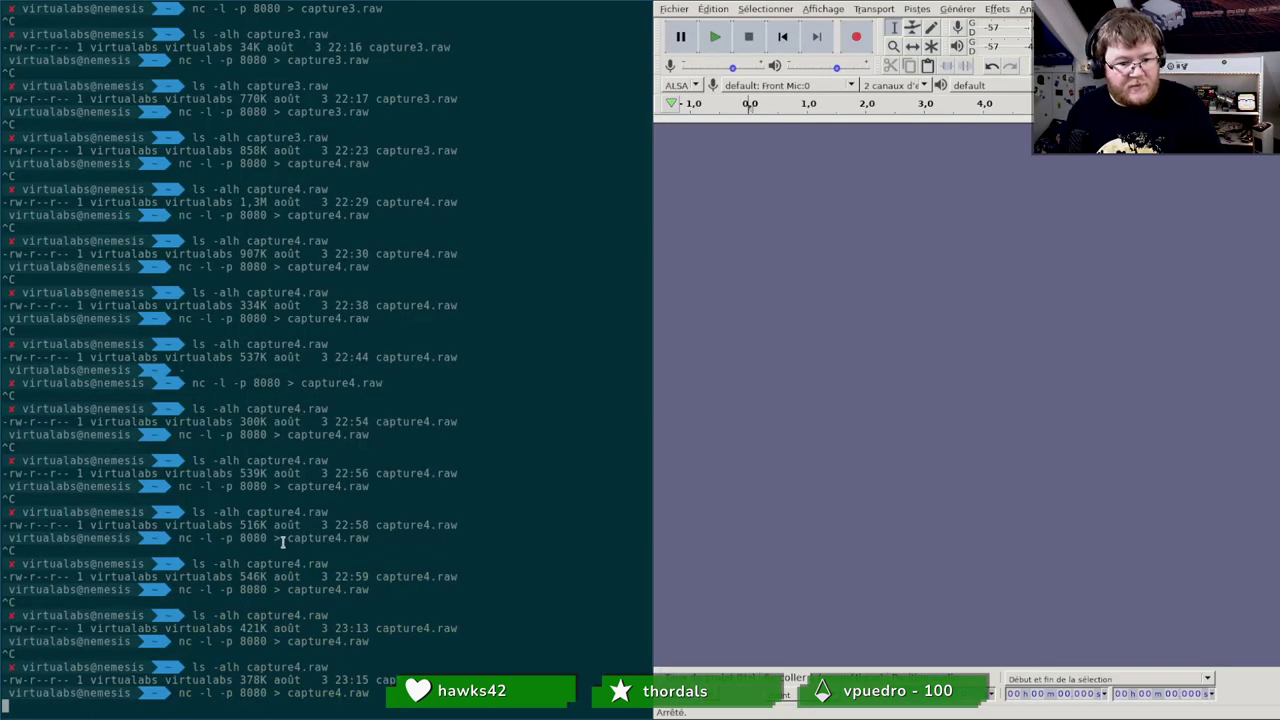
# Step: Stop the running netcat capture and list the details of the newly recorded capture4.raw
pyautogui.hotkey('ctrl', 'c')
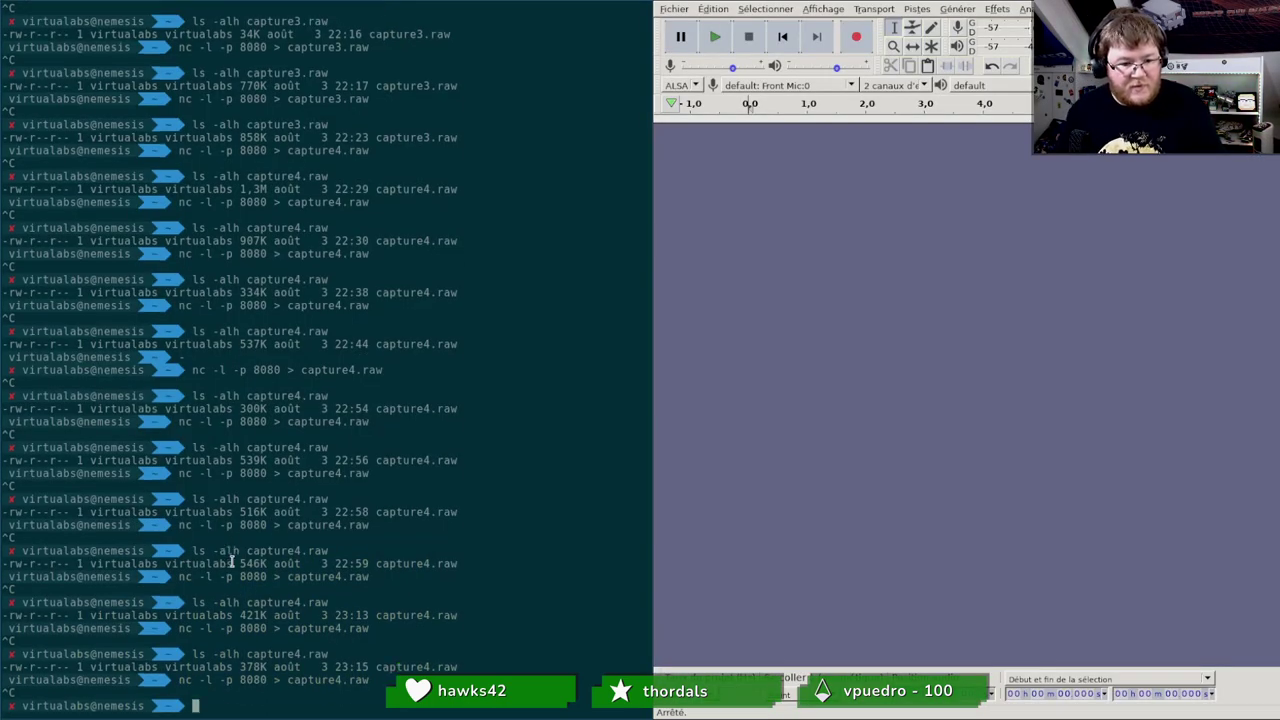
pyautogui.press('Up')
pyautogui.press('Up')
pyautogui.press('Return')
# Step: Import the newly recorded capture4.raw as raw Signed 16-bit PCM, little-endian, mono, at 44100 Hz
pyautogui.click(674, 9)
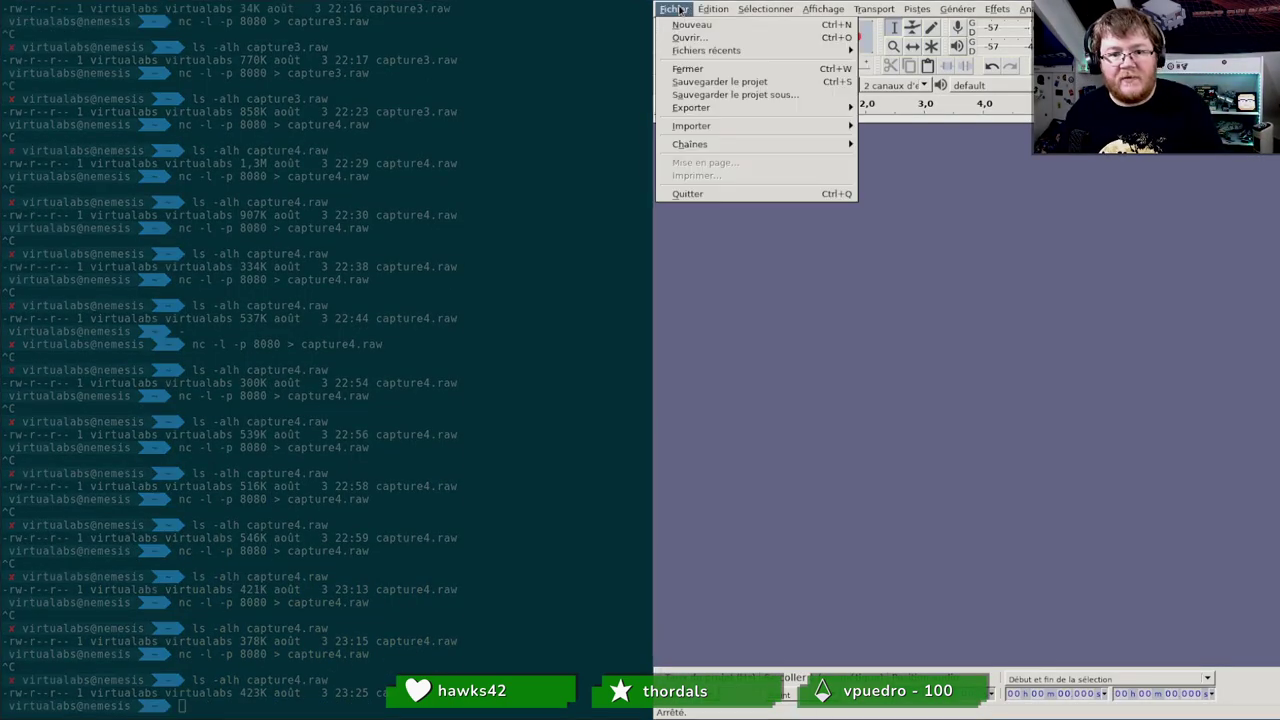
pyautogui.moveTo(772, 126)
pyautogui.click(896, 166)
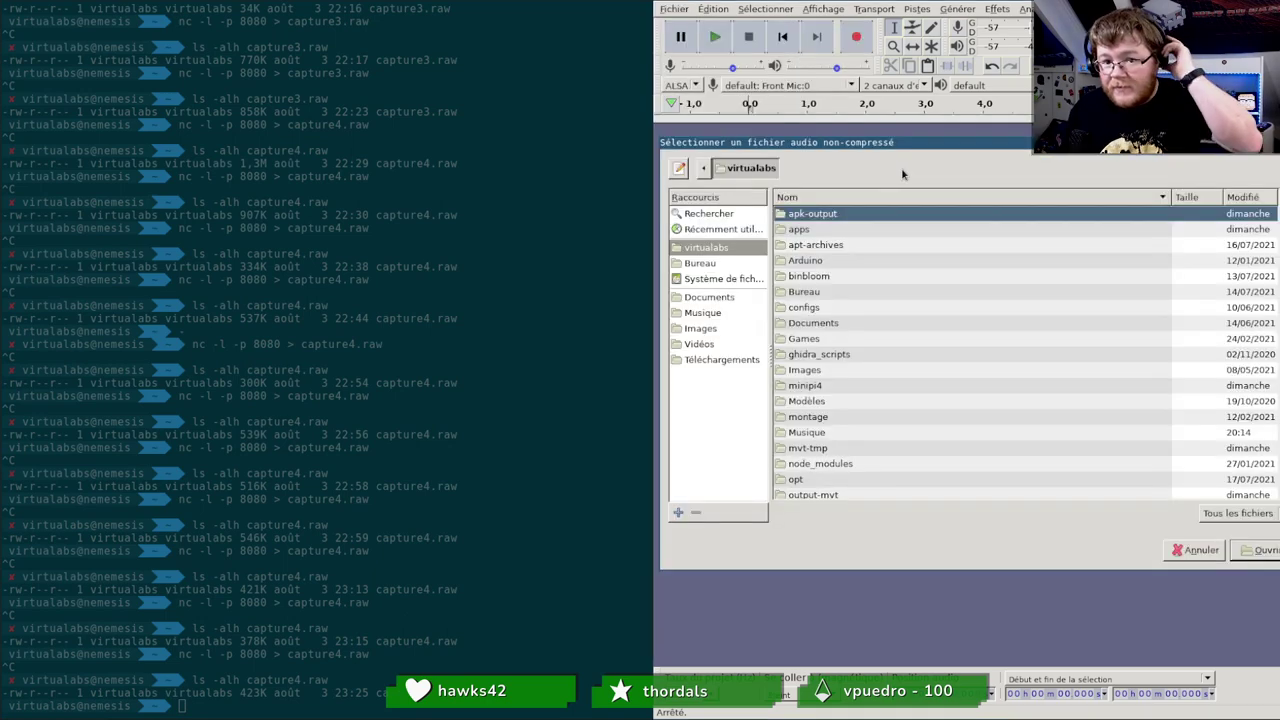
pyautogui.scroll(-5, 807, 475)
pyautogui.doubleClick(845, 423)
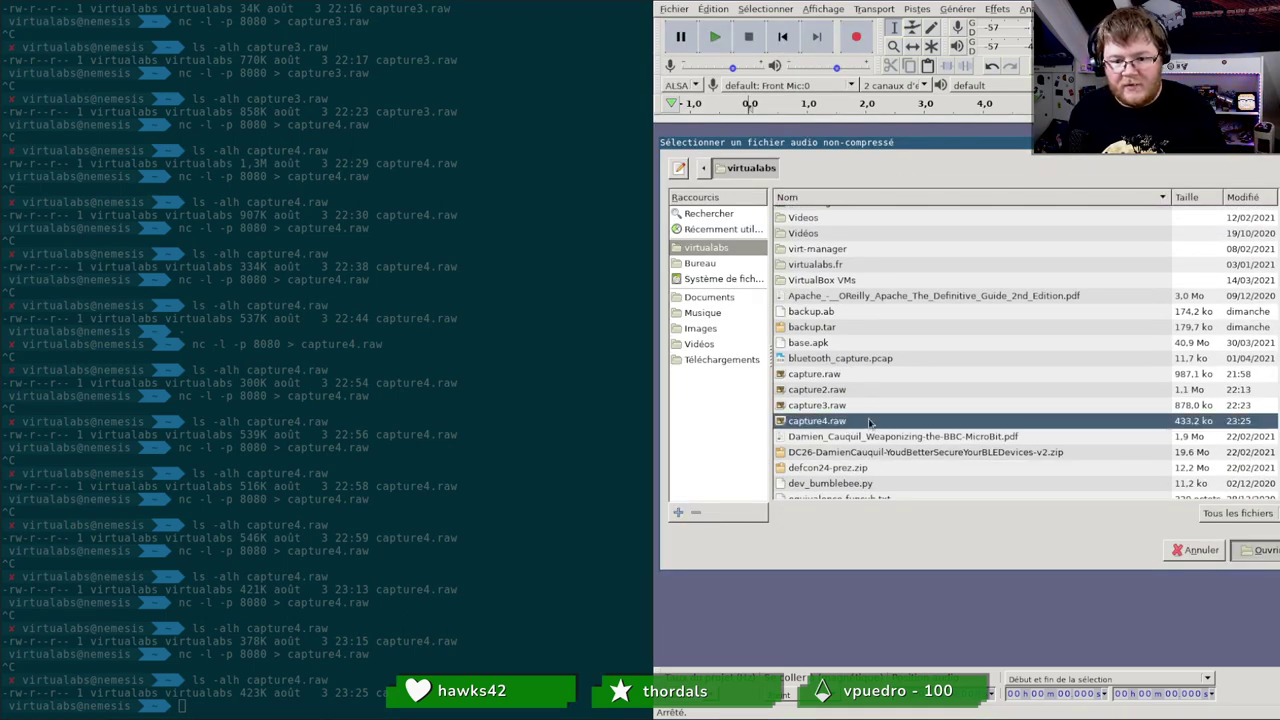
pyautogui.click(1015, 285)
pyautogui.click(1021, 241)
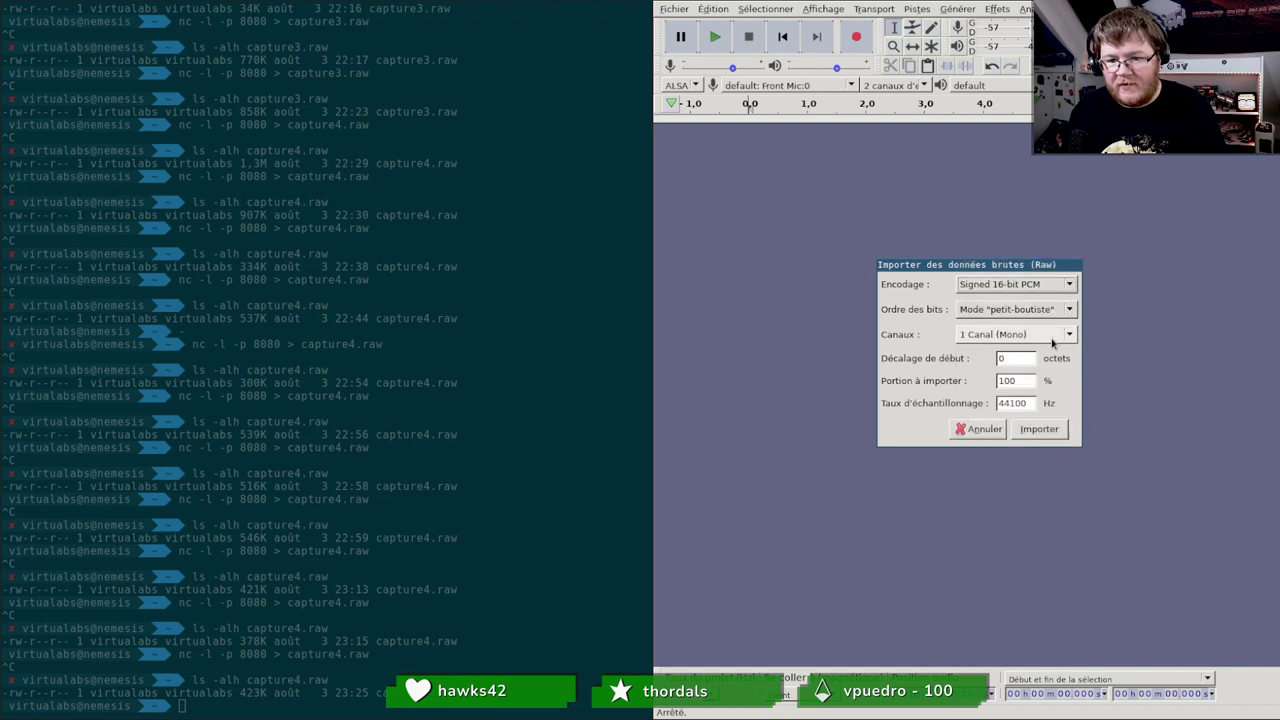
pyautogui.click(1049, 432)
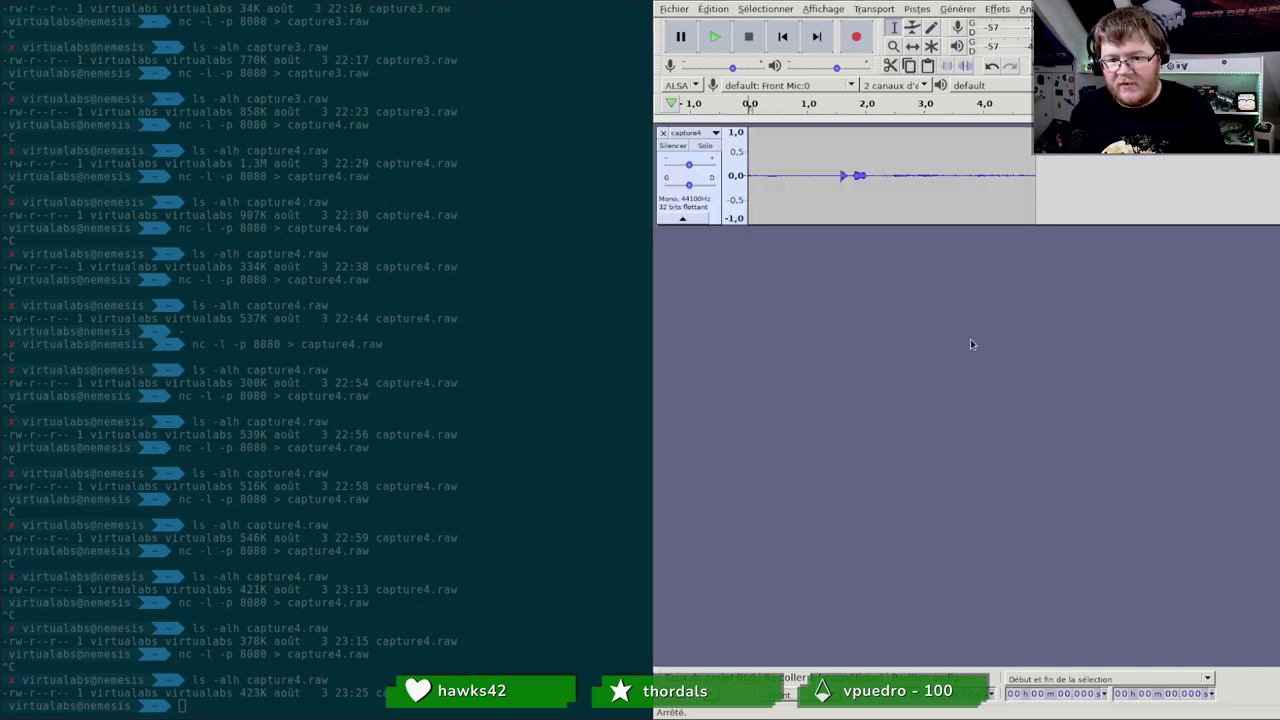
# Step: Listen to the capture4 track from about 1.231 s, pausing playback near its end
pyautogui.click(820, 157)
pyautogui.click(714, 40)
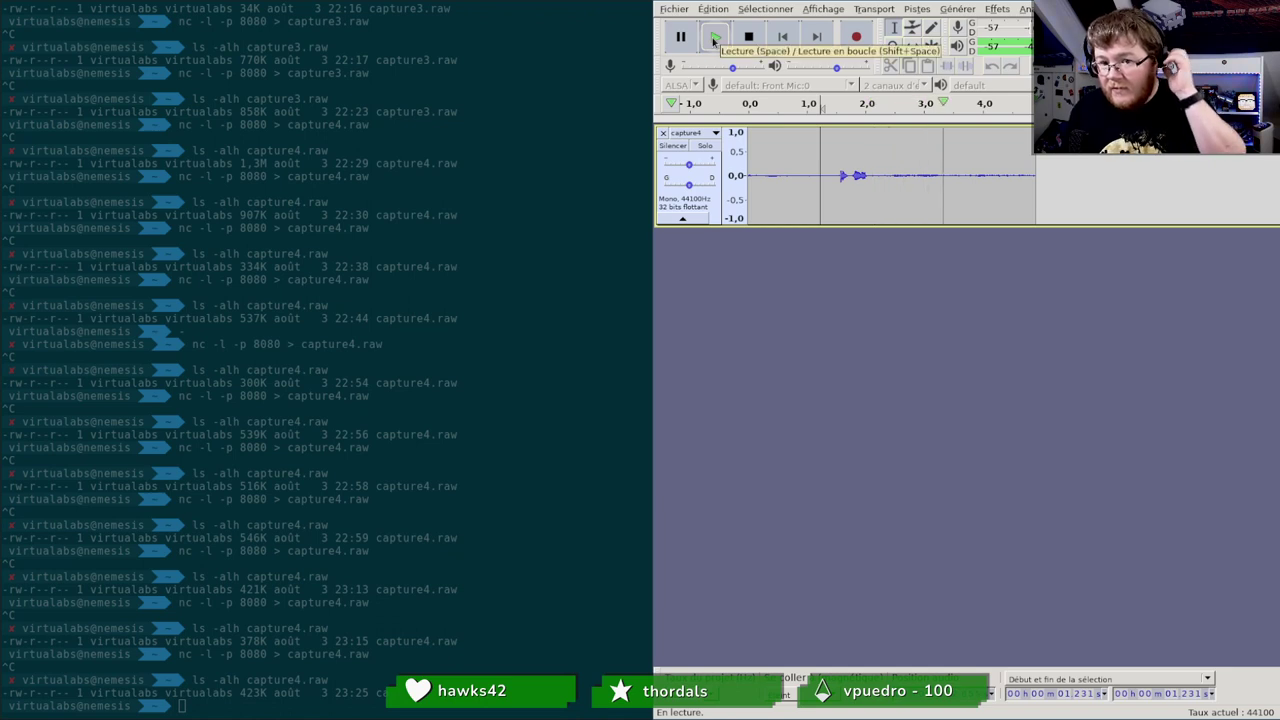
pyautogui.click(687, 44)
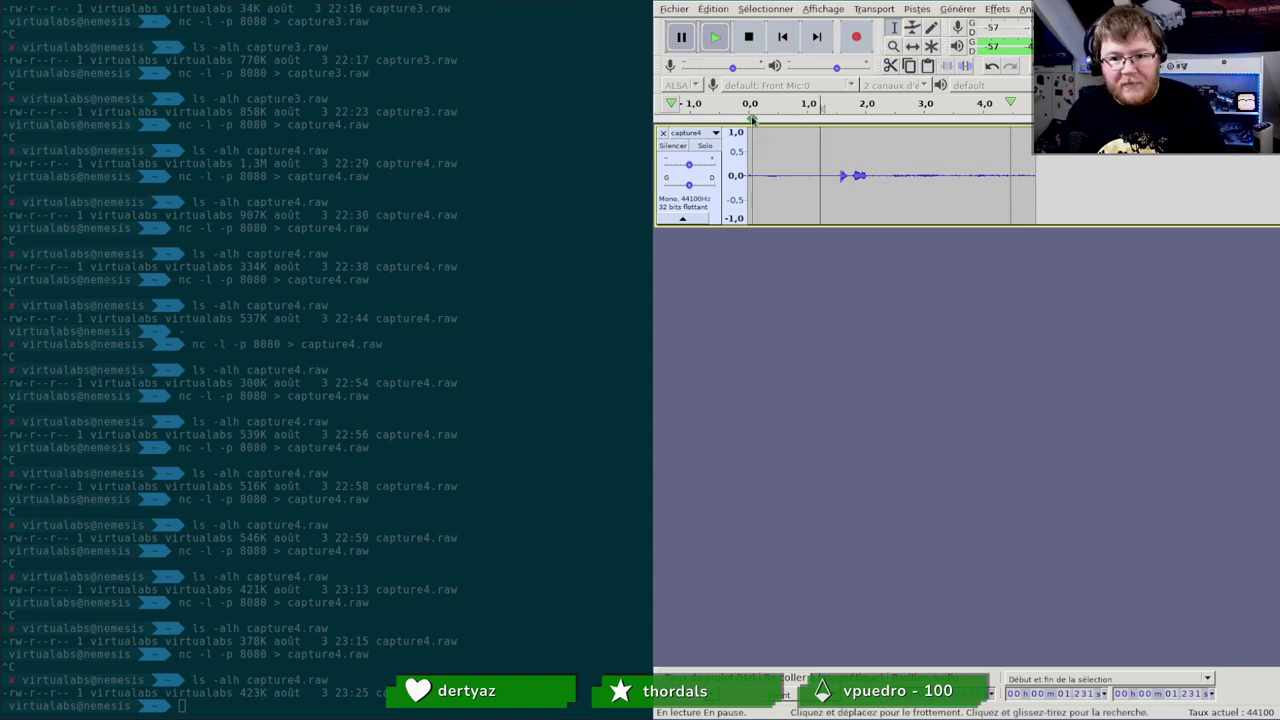
# Step: Remove the capture4 track, clear the terminal and restart the netcat listener with nc -l -p 8080 > capture4.raw
pyautogui.click(662, 132)
pyautogui.press('Up')
pyautogui.press('Up')
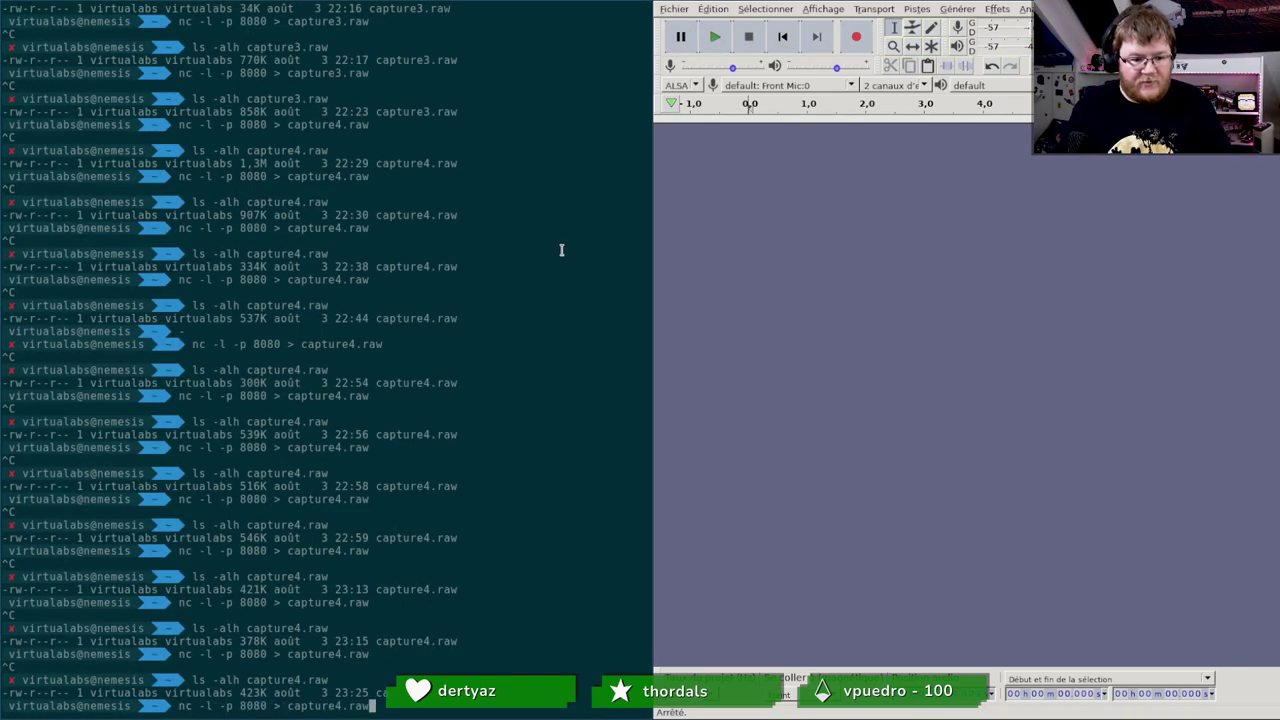
pyautogui.hotkey('ctrl', 'l')
pyautogui.press('Return')
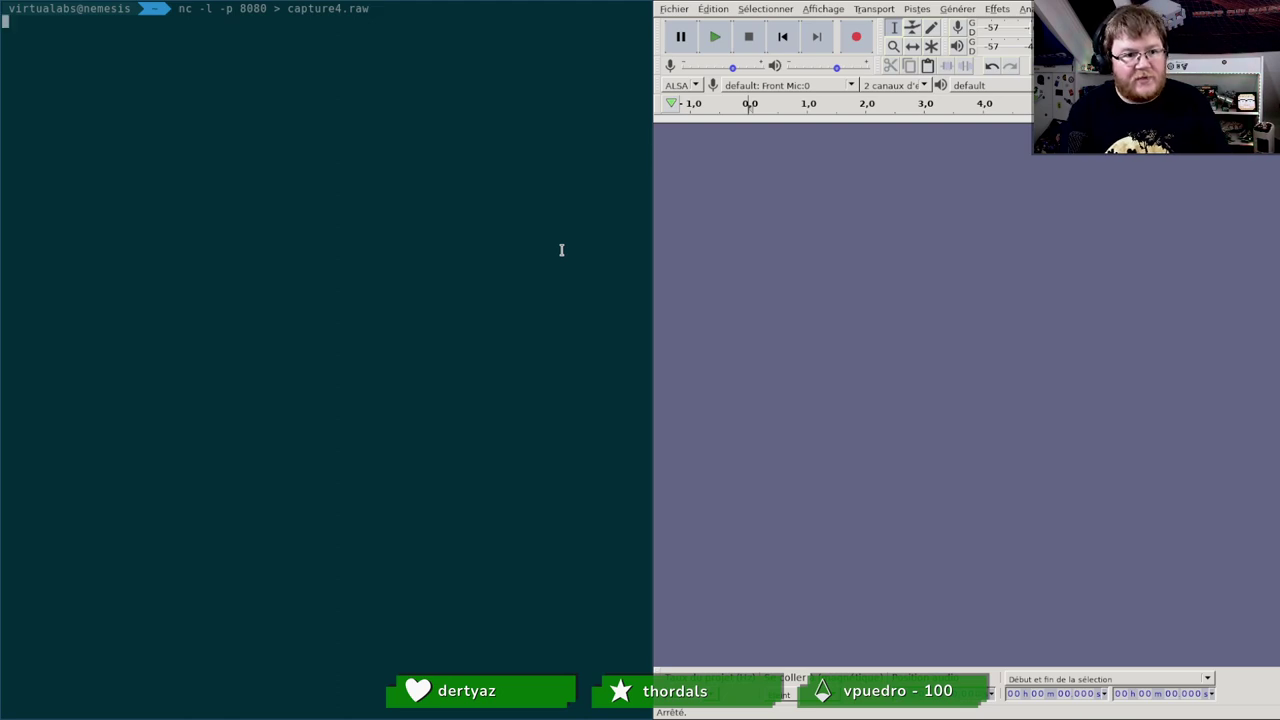
# Step: Switch to the code workspace and rerun the previous command in the passthrough project's terminal to restart the ESP32 pipeline
pyautogui.press('super+1')
pyautogui.moveTo(285, 652); pyautogui.dragTo(281, 662)
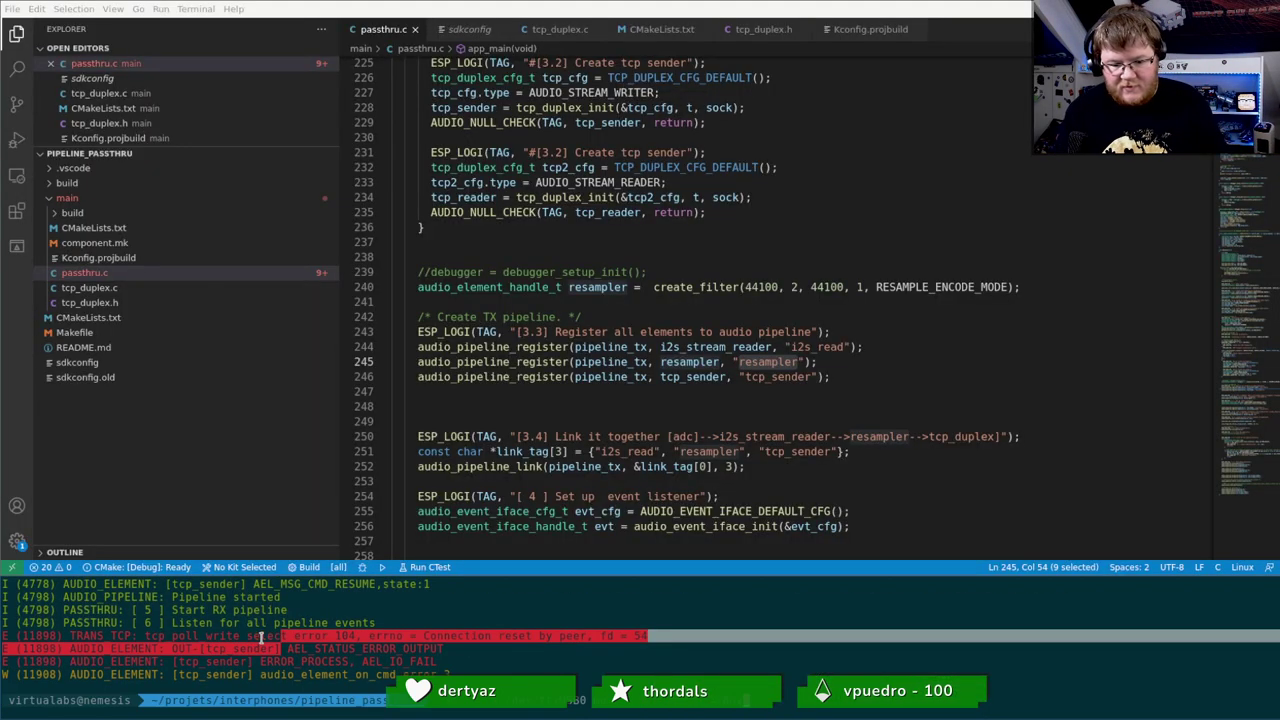
pyautogui.press('Up')
pyautogui.press('Return')
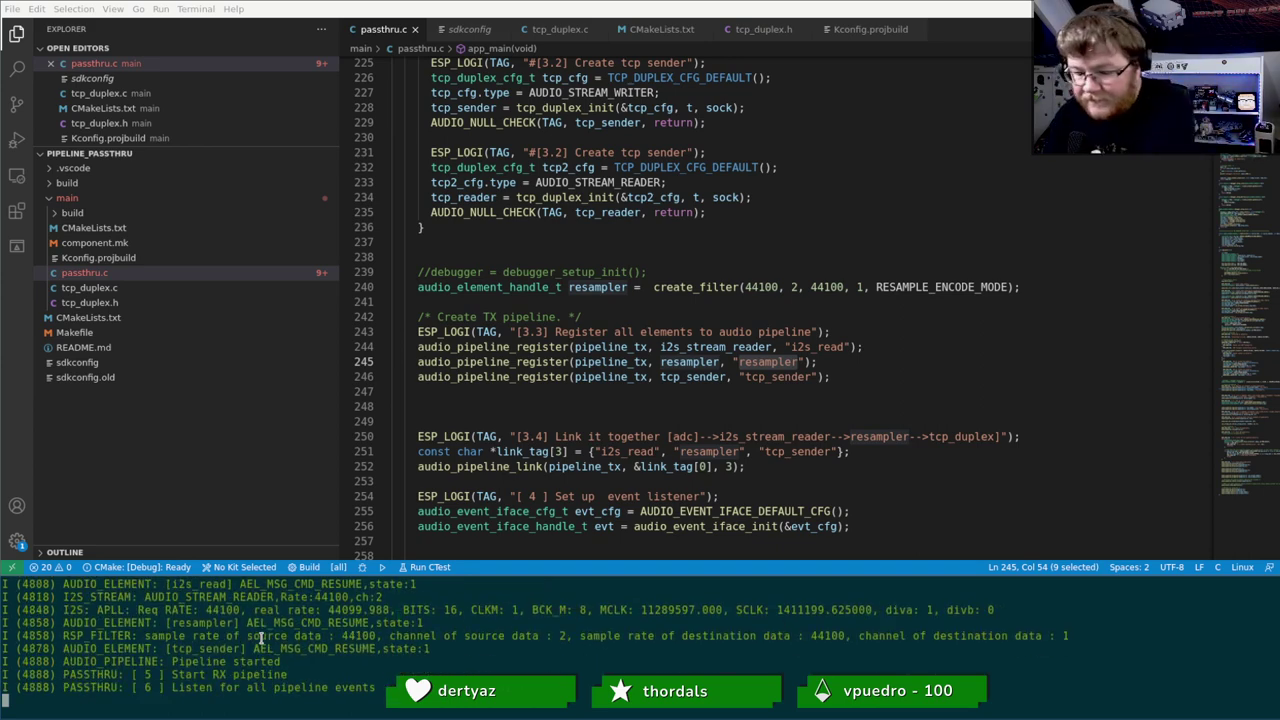
# Step: Return to the capture terminal, stop the netcat listener and check the recording with ls -alh capture4.raw
pyautogui.press('super+2')
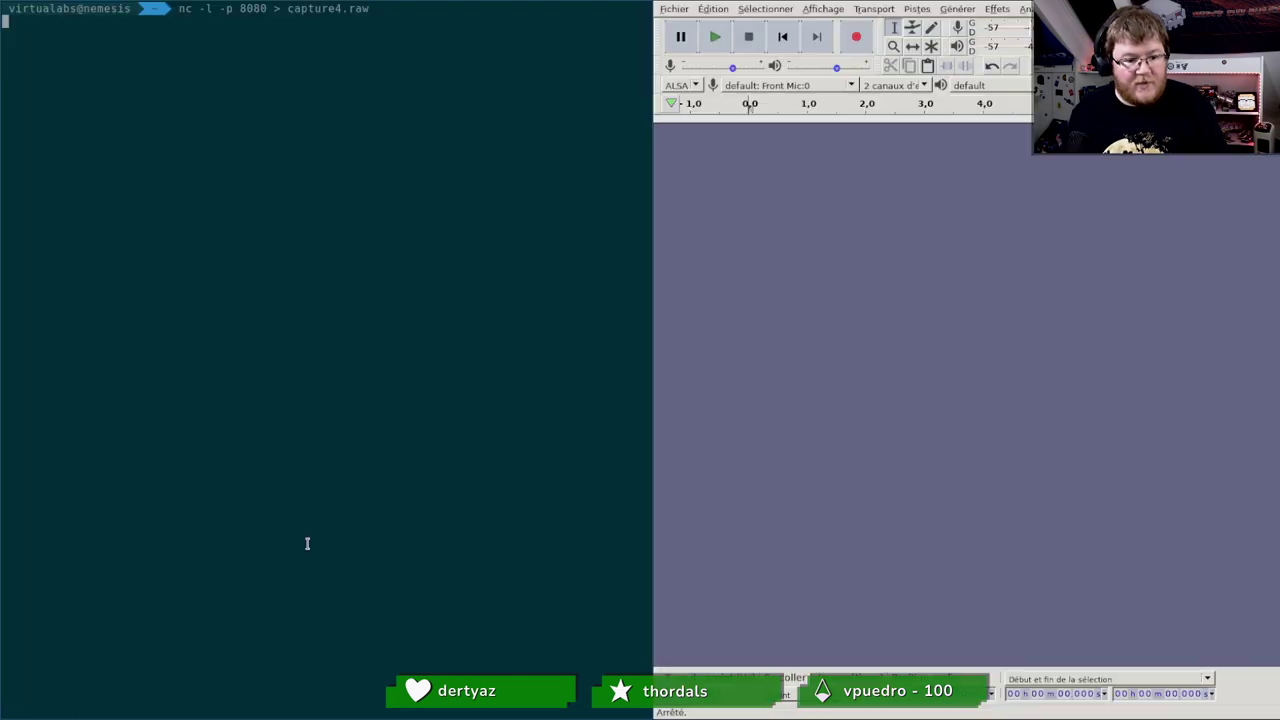
pyautogui.hotkey('ctrl', 'c')
pyautogui.write('ls -alh capture4.raw')
pyautogui.press('Return')
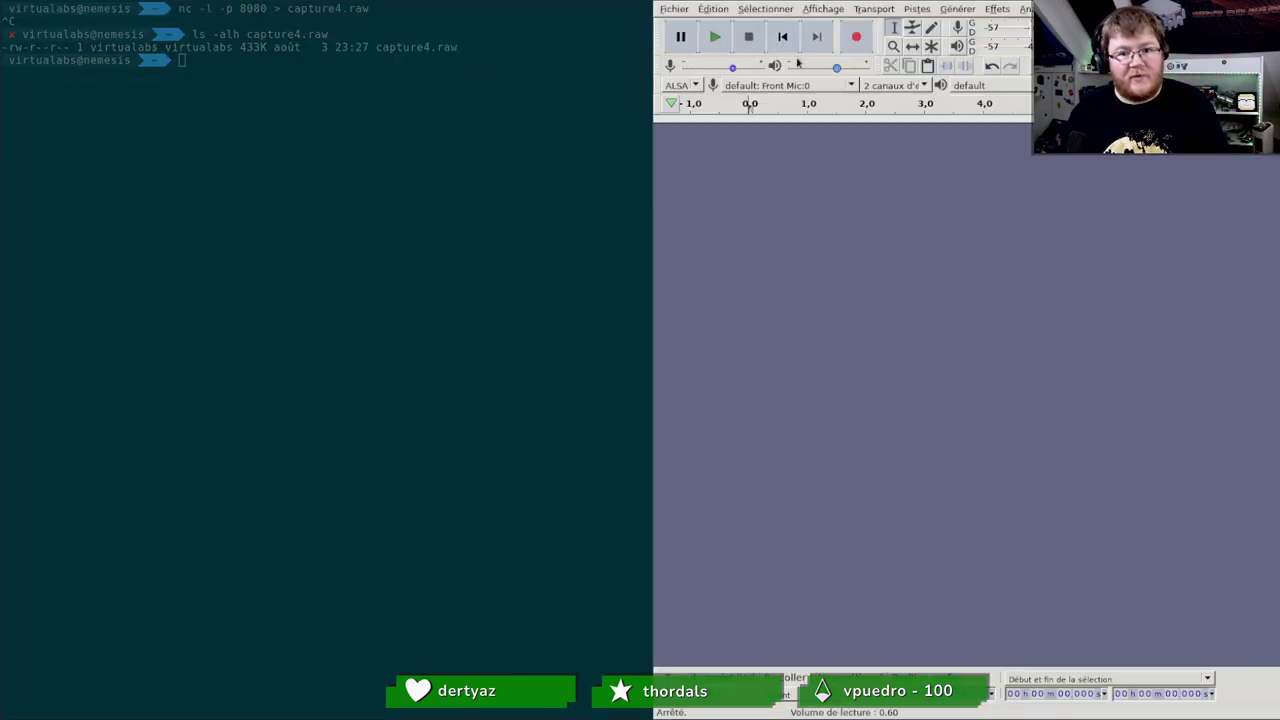
# Step: Import the updated capture4.raw into Audacity as raw Signed 16-bit PCM, little-endian, one mono channel, at 44100 Hz
pyautogui.click(673, 9)
pyautogui.moveTo(849, 110)
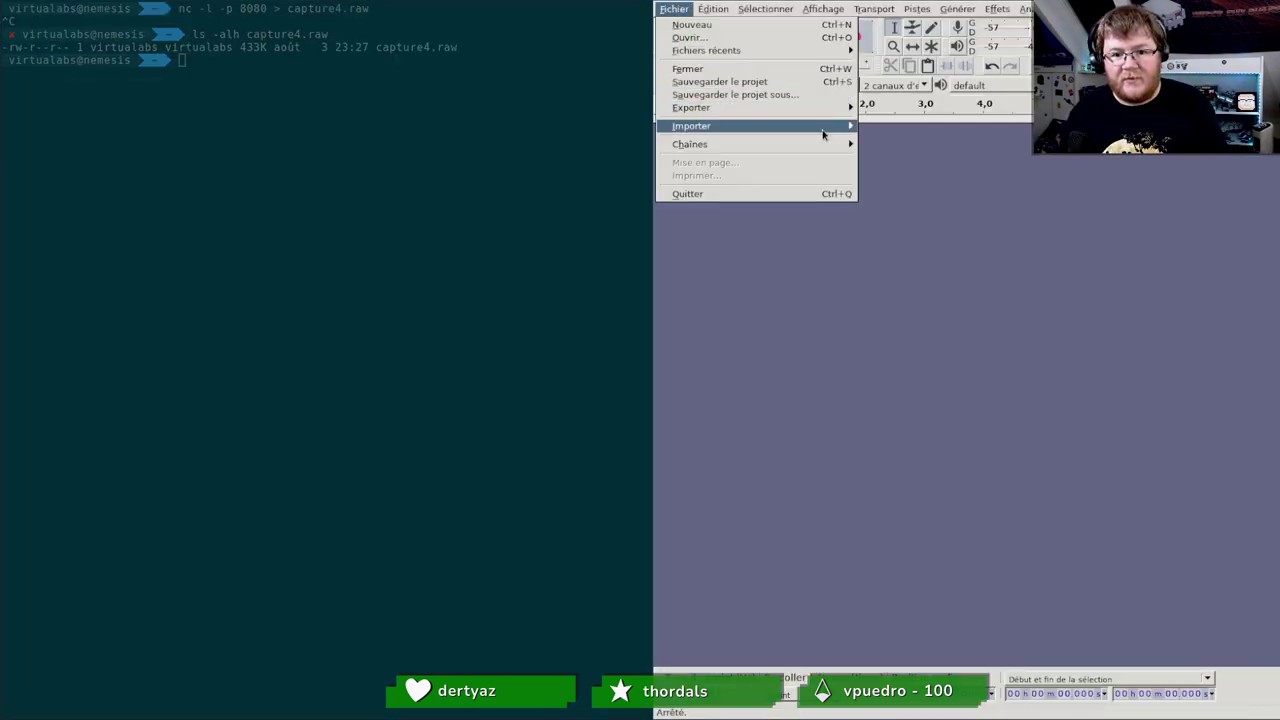
pyautogui.click(935, 165)
pyautogui.scroll(-5, 940, 423)
pyautogui.scroll(-3, 940, 423)
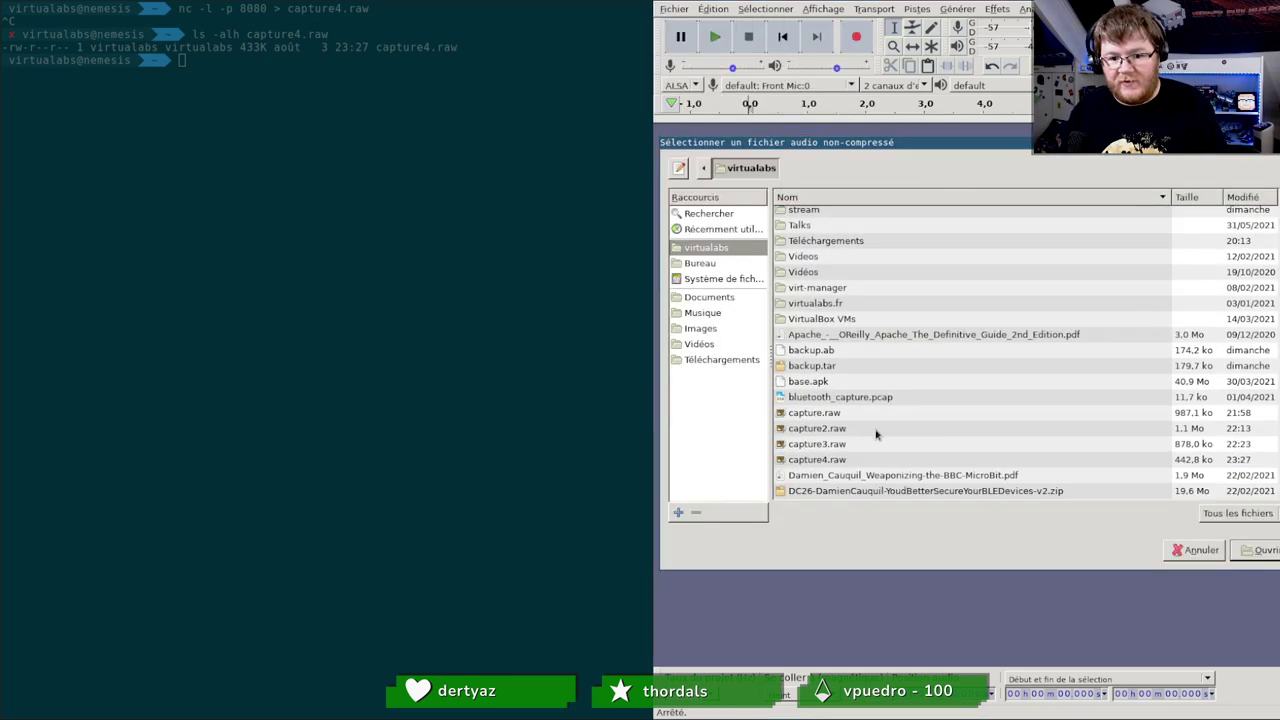
pyautogui.click(852, 472)
pyautogui.doubleClick(840, 458)
pyautogui.click(1040, 284)
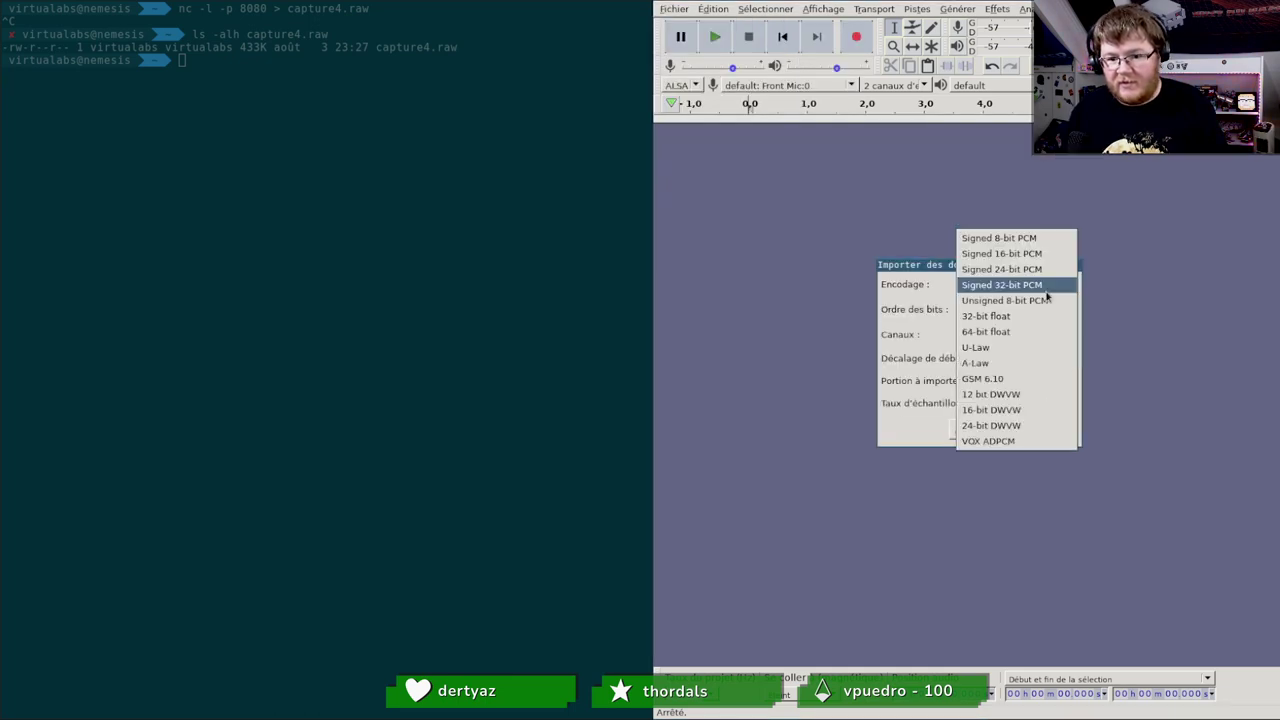
pyautogui.click(1040, 247)
pyautogui.click(1033, 334)
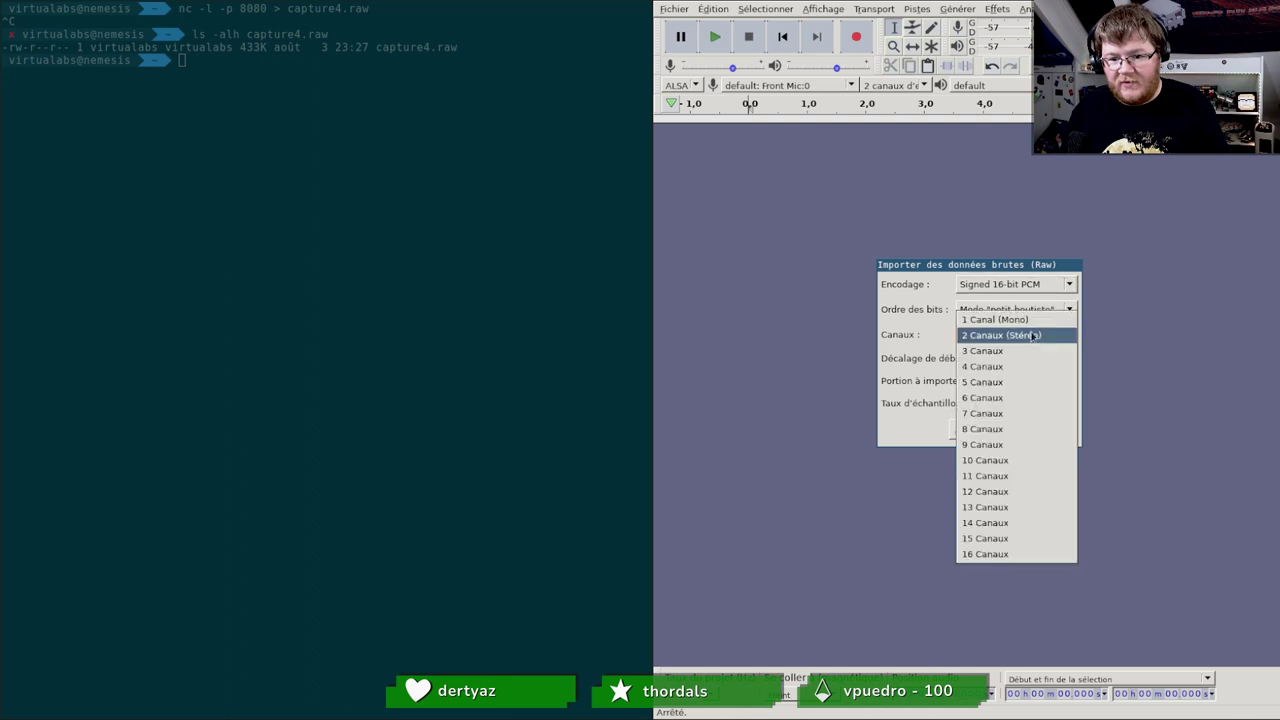
pyautogui.click(1030, 323)
pyautogui.click(1035, 431)
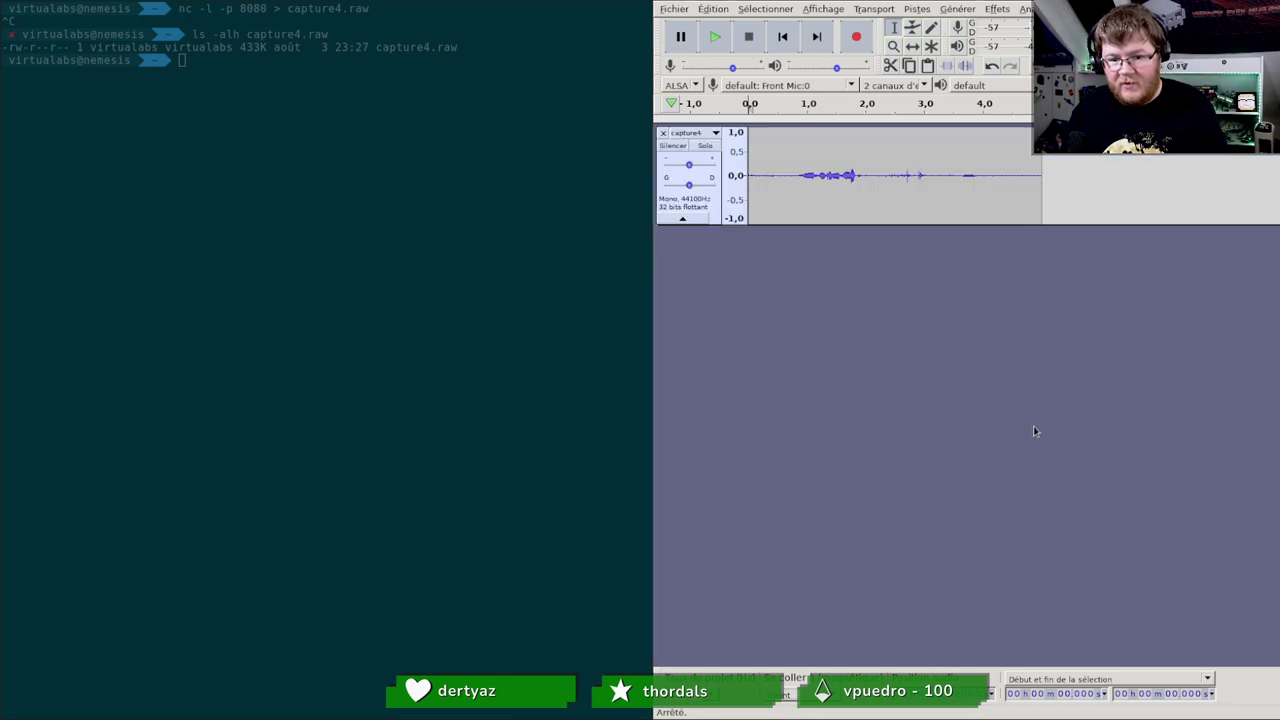
# Step: Listen to the imported capture4 recording from about 0.662 s and pause playback
pyautogui.click(788, 172)
pyautogui.click(715, 42)
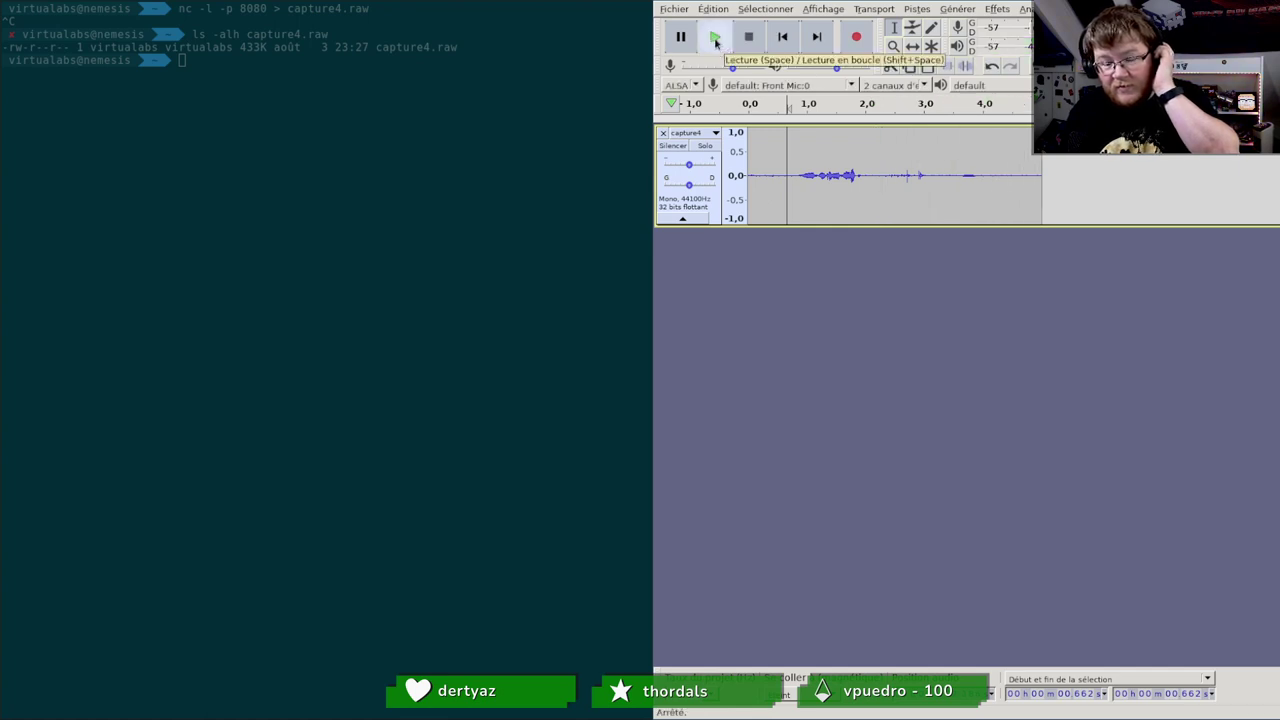
pyautogui.click(715, 37)
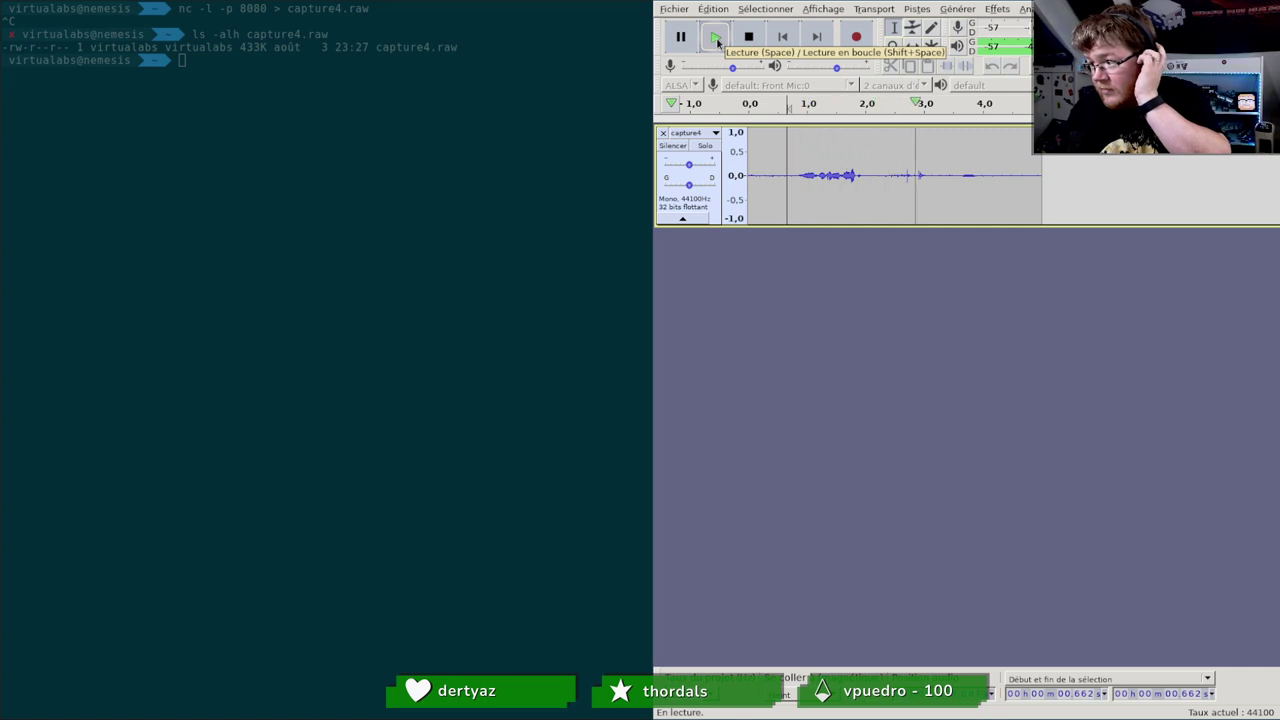
pyautogui.click(680, 36)
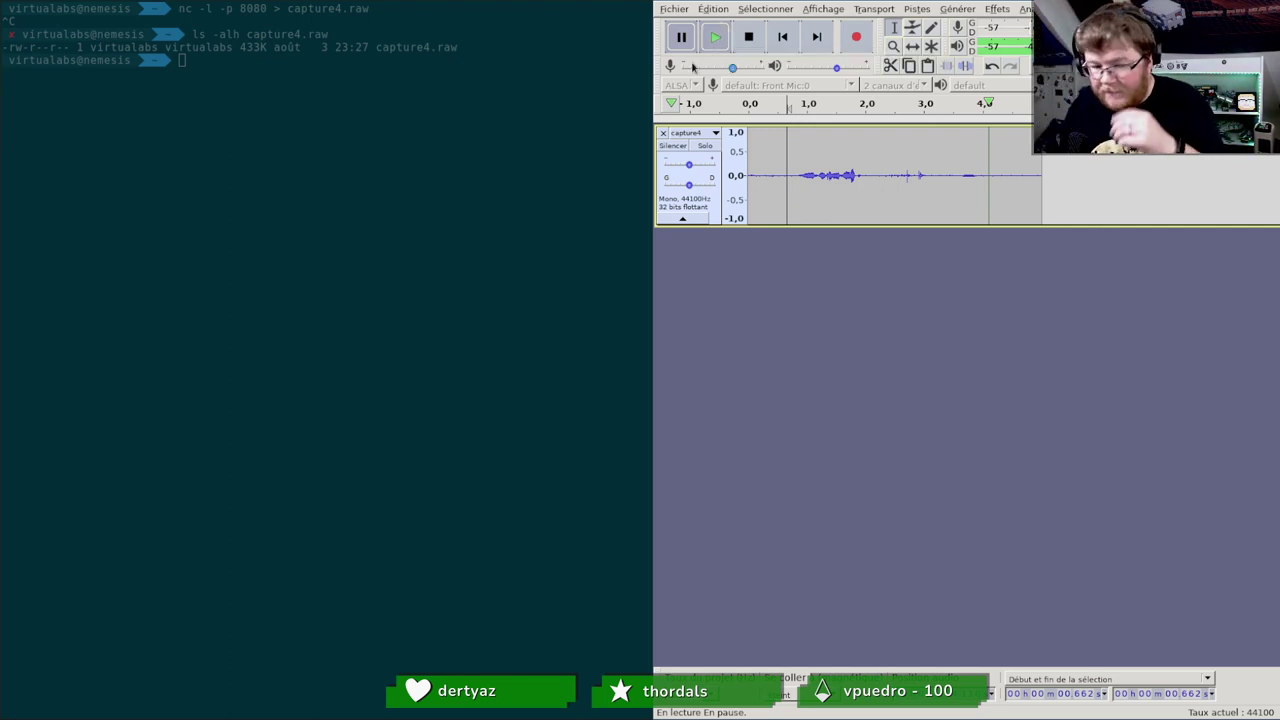
# Step: Remove the played capture4 track and start another netcat capture on port 8080 into capture4.raw
pyautogui.click(660, 133)
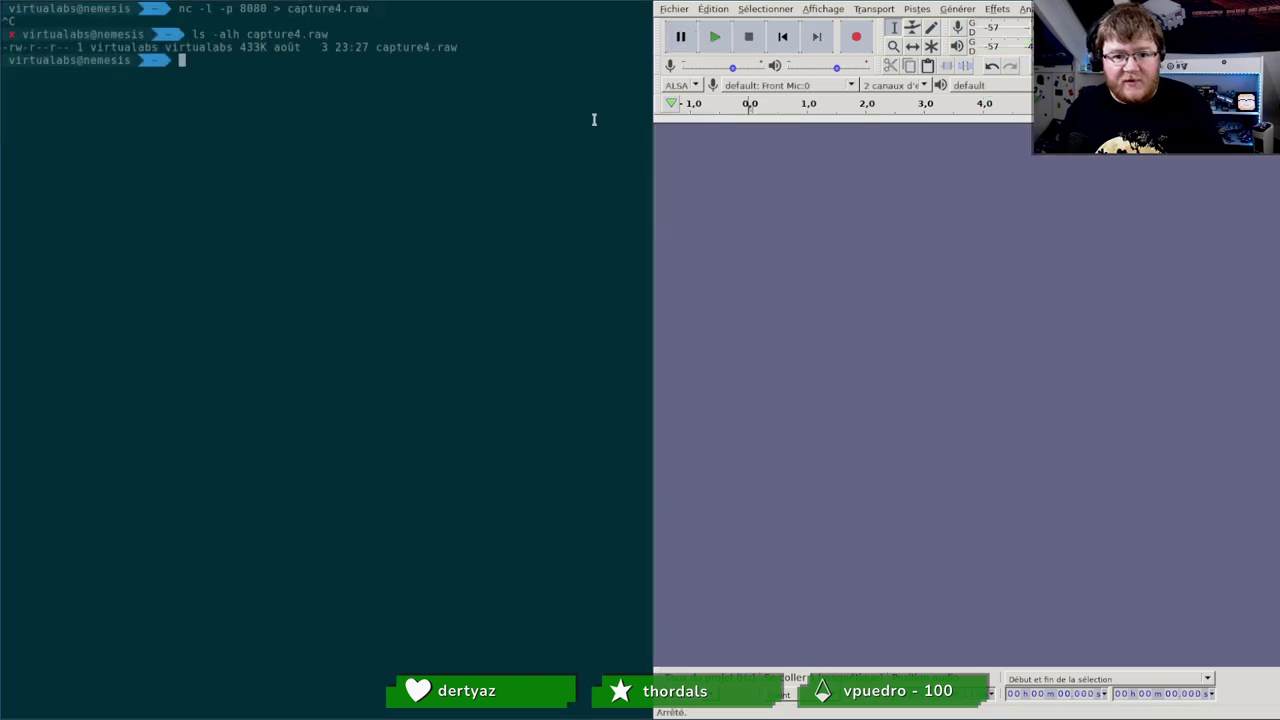
pyautogui.write('idf.py -p /dev/ttyUSB0 monitor')
pyautogui.press('Up')
pyautogui.press('Up')
pyautogui.press('Return')
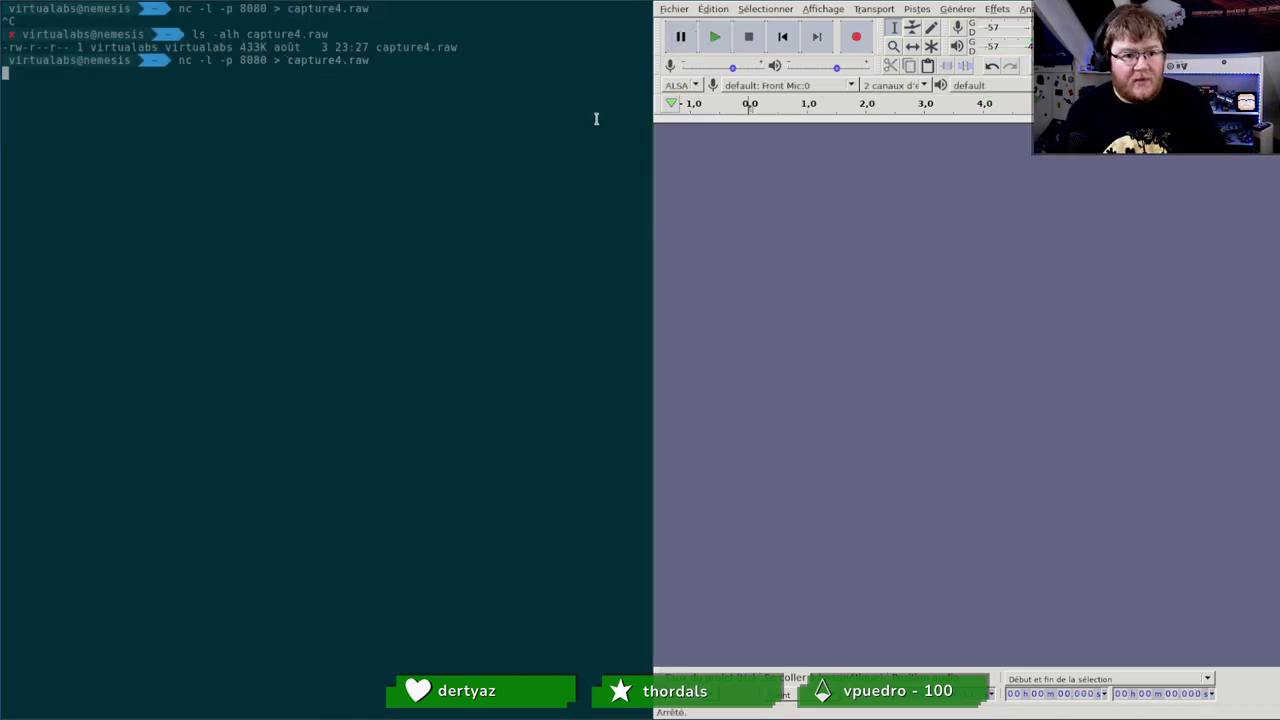
# Step: Return to the code workspace and focus the project's terminal to follow the ESP32 pipeline log
pyautogui.hotkey('alt', 'Tab')
pyautogui.click(278, 553)
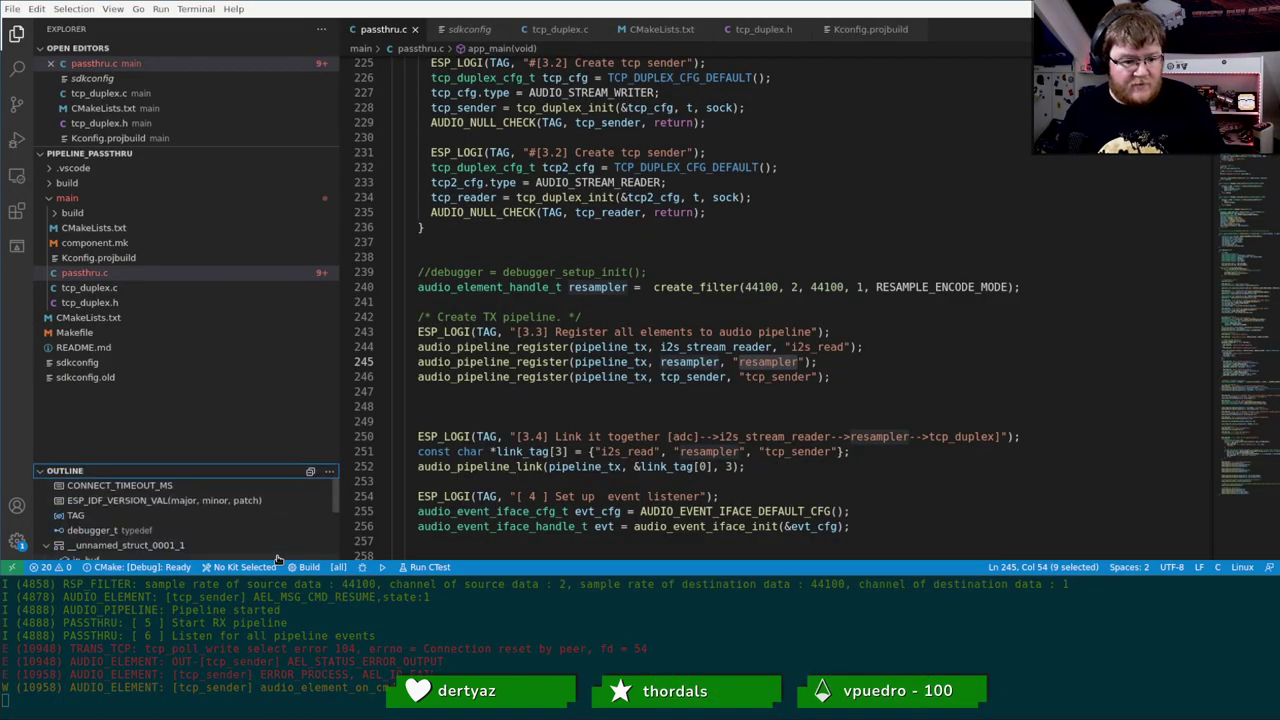
pyautogui.click(322, 670)
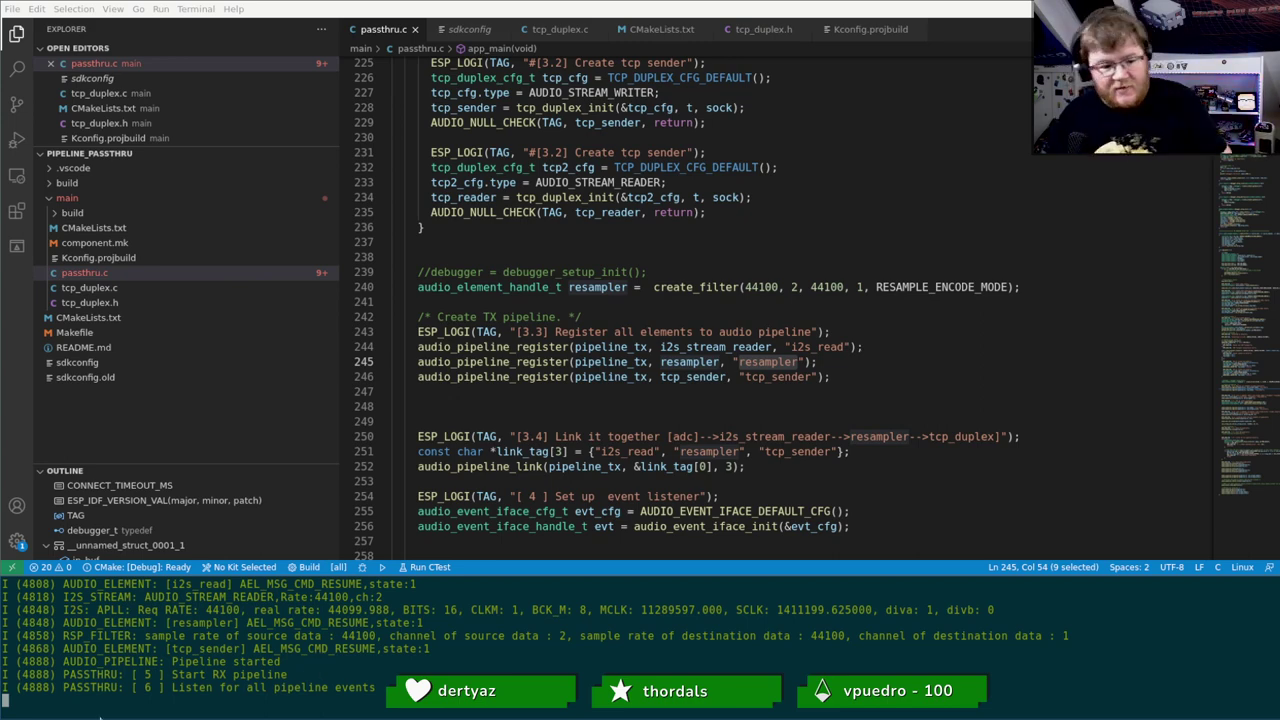
# Step: Go back to the capture terminal, end the netcat recording and list the details of capture4.raw
pyautogui.press('super+2')
pyautogui.hotkey('ctrl', 'c')
pyautogui.press('Up')
pyautogui.press('Up')
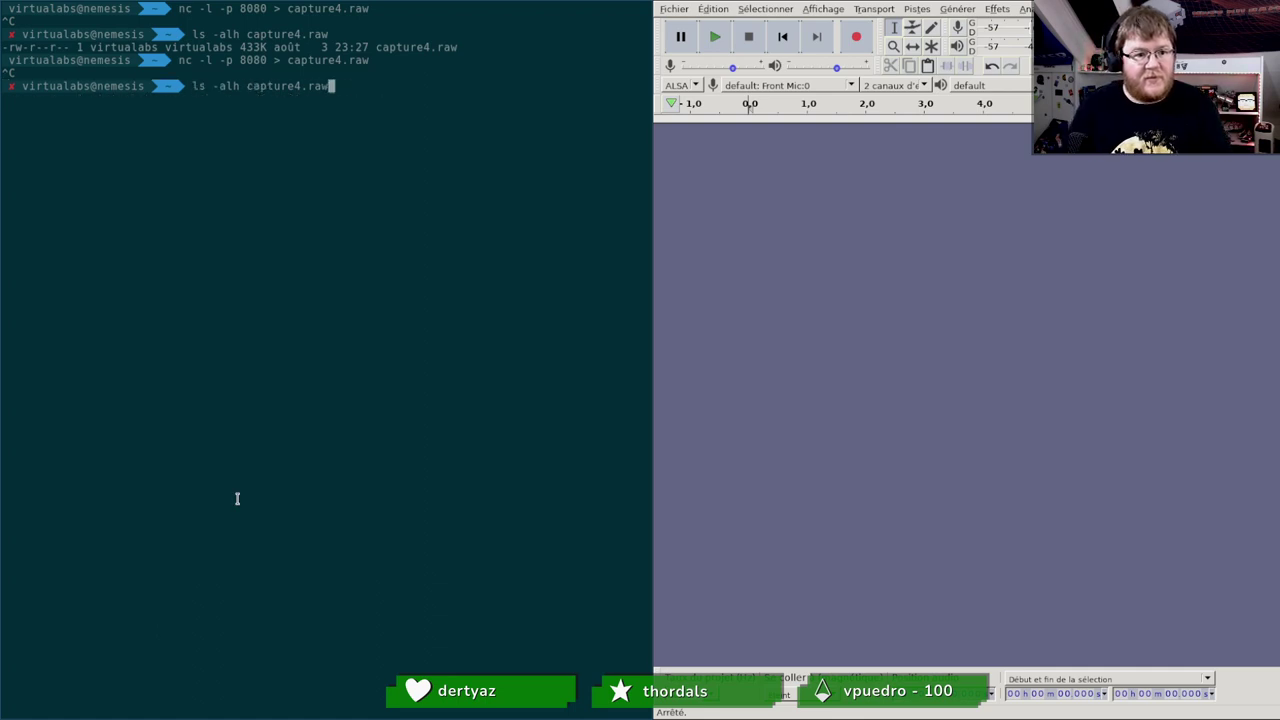
pyautogui.press('Return')
# Step: Import the latest capture4.raw as raw audio with Signed 16-bit PCM encoding, little-endian order, mono and 44100 Hz
pyautogui.click(675, 10)
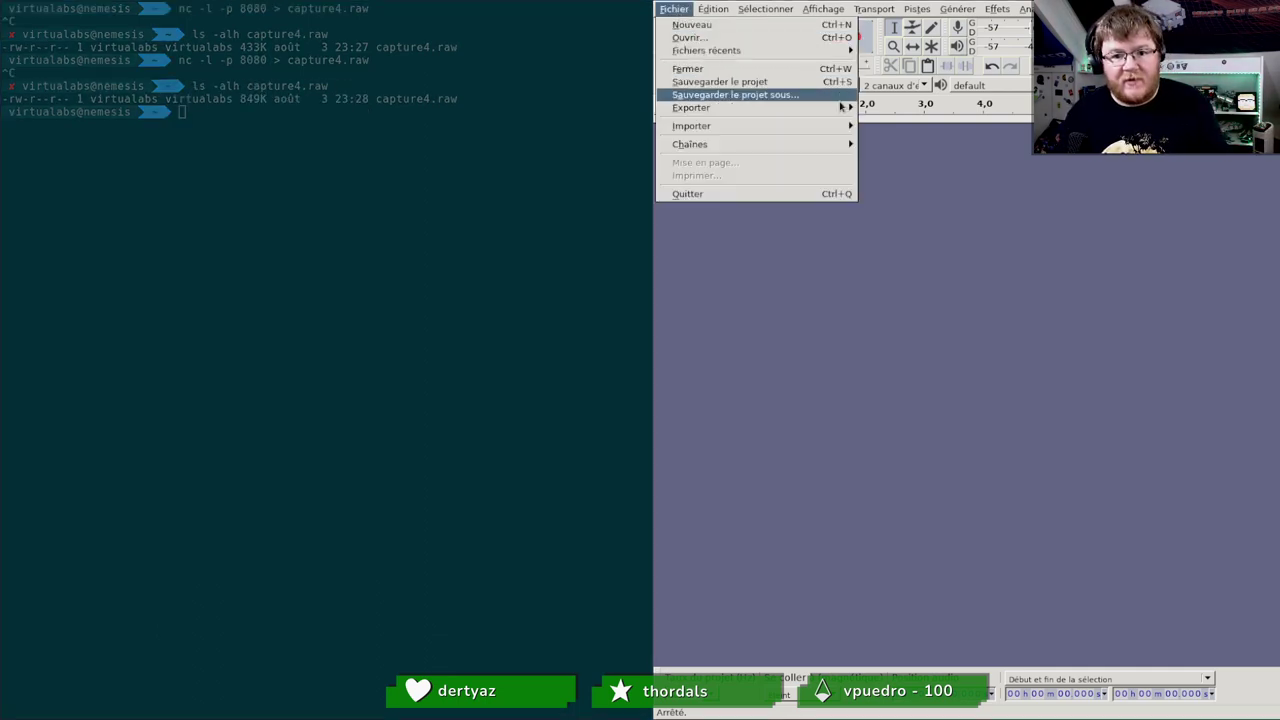
pyautogui.moveTo(840, 128)
pyautogui.click(955, 166)
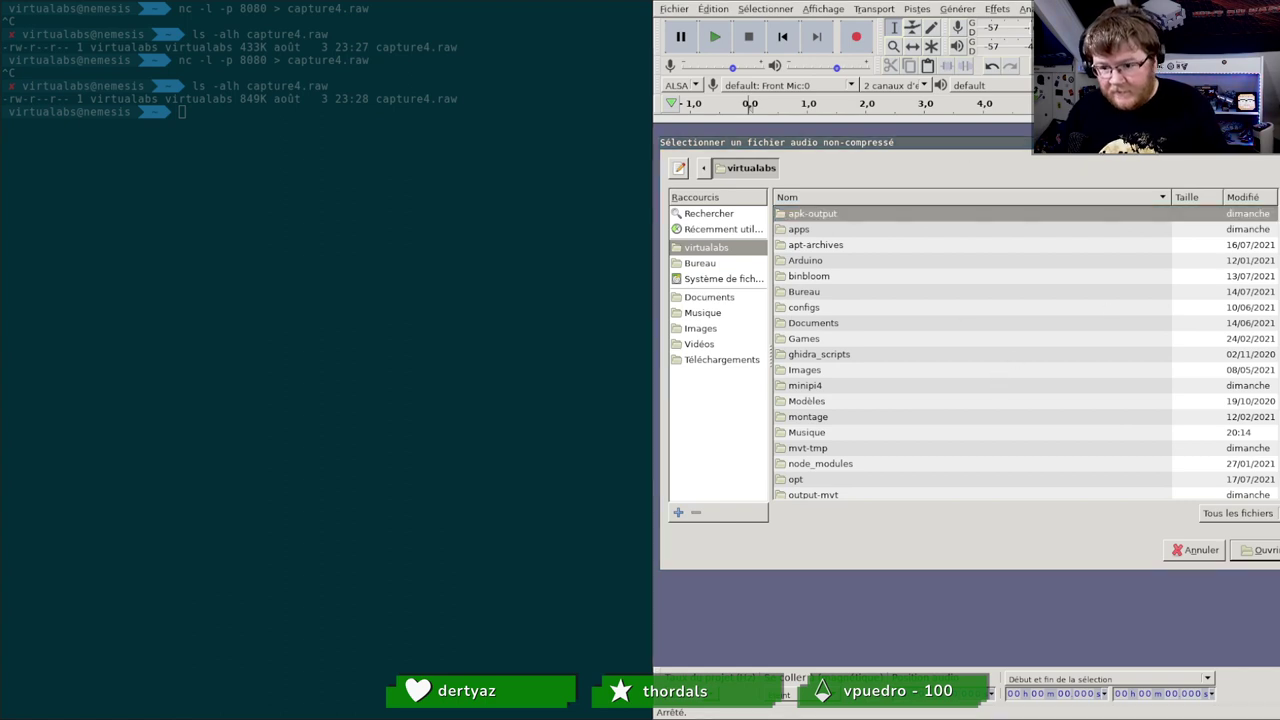
pyautogui.scroll(-15, 1025, 352)
pyautogui.scroll(5, 1025, 352)
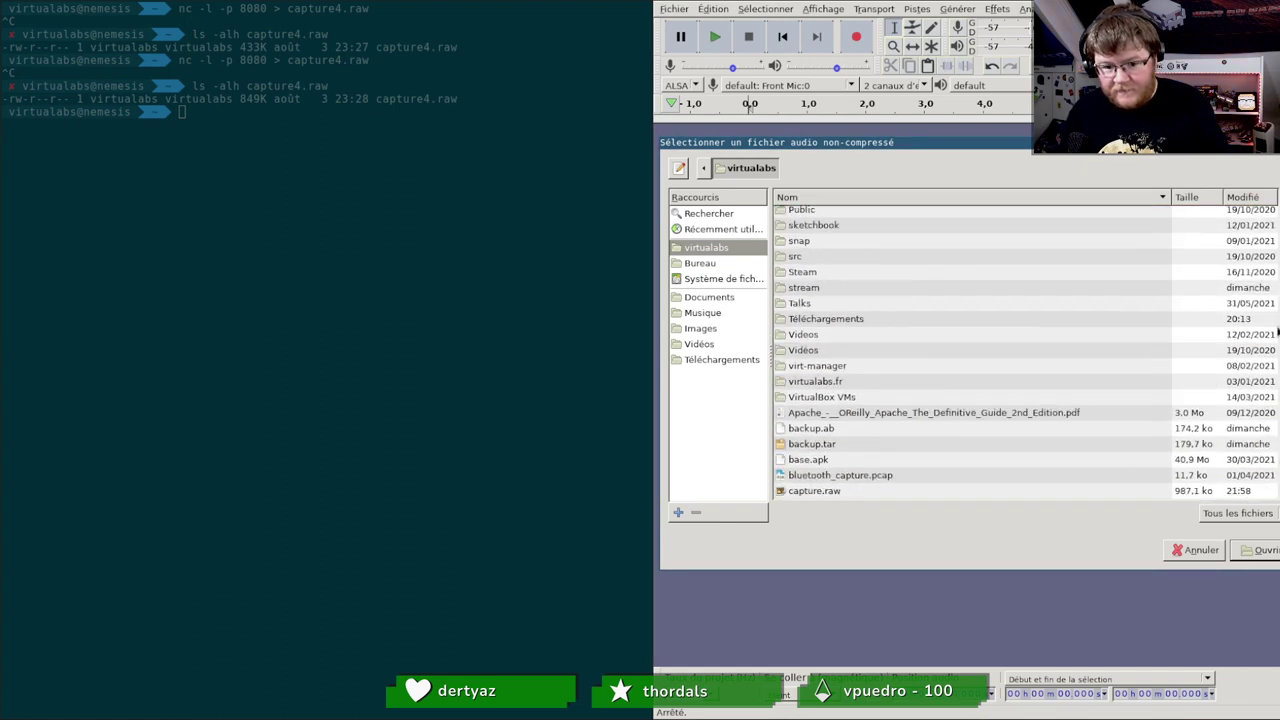
pyautogui.scroll(-1, 928, 458)
pyautogui.doubleClick(879, 447)
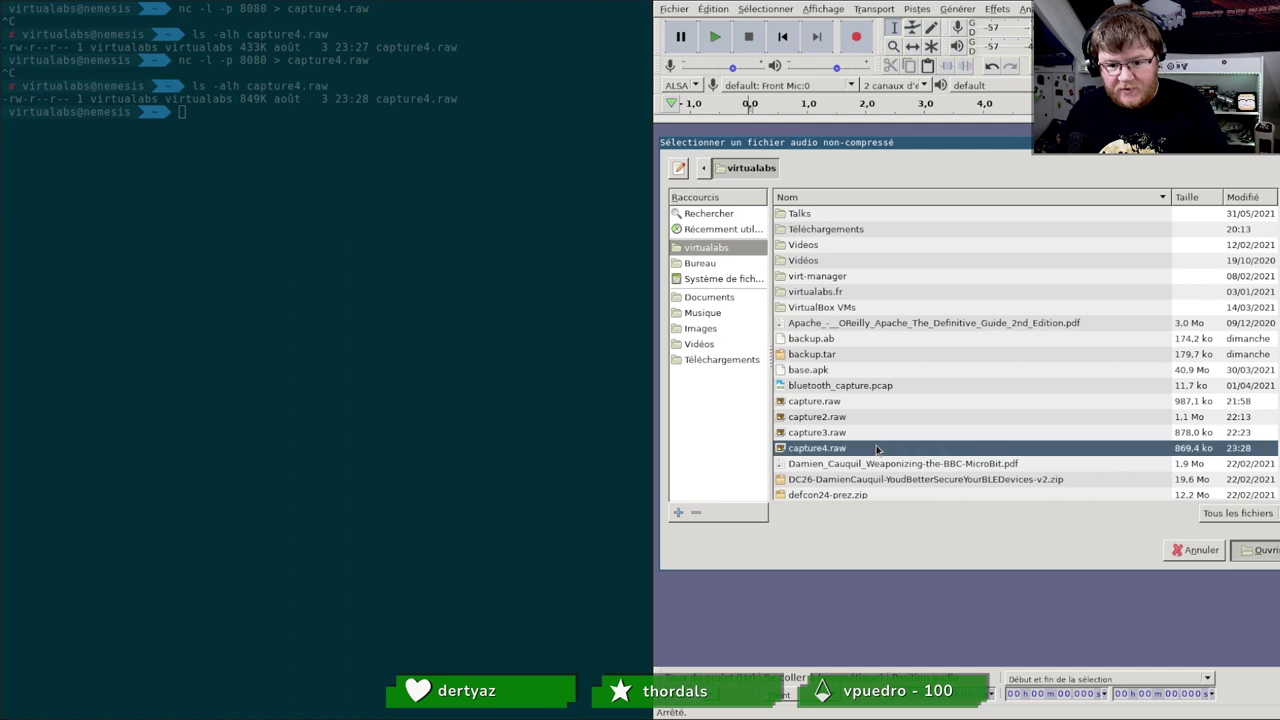
pyautogui.click(1034, 306)
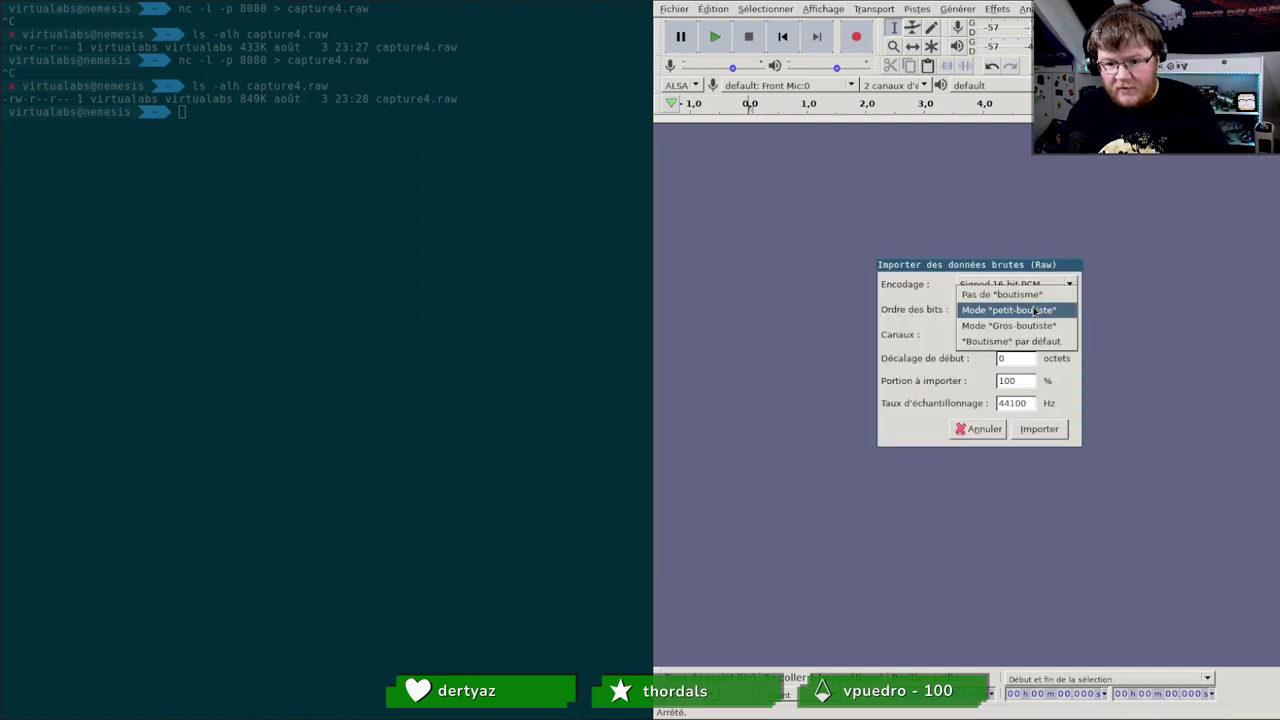
pyautogui.click(1033, 309)
pyautogui.click(1030, 334)
pyautogui.click(1000, 316)
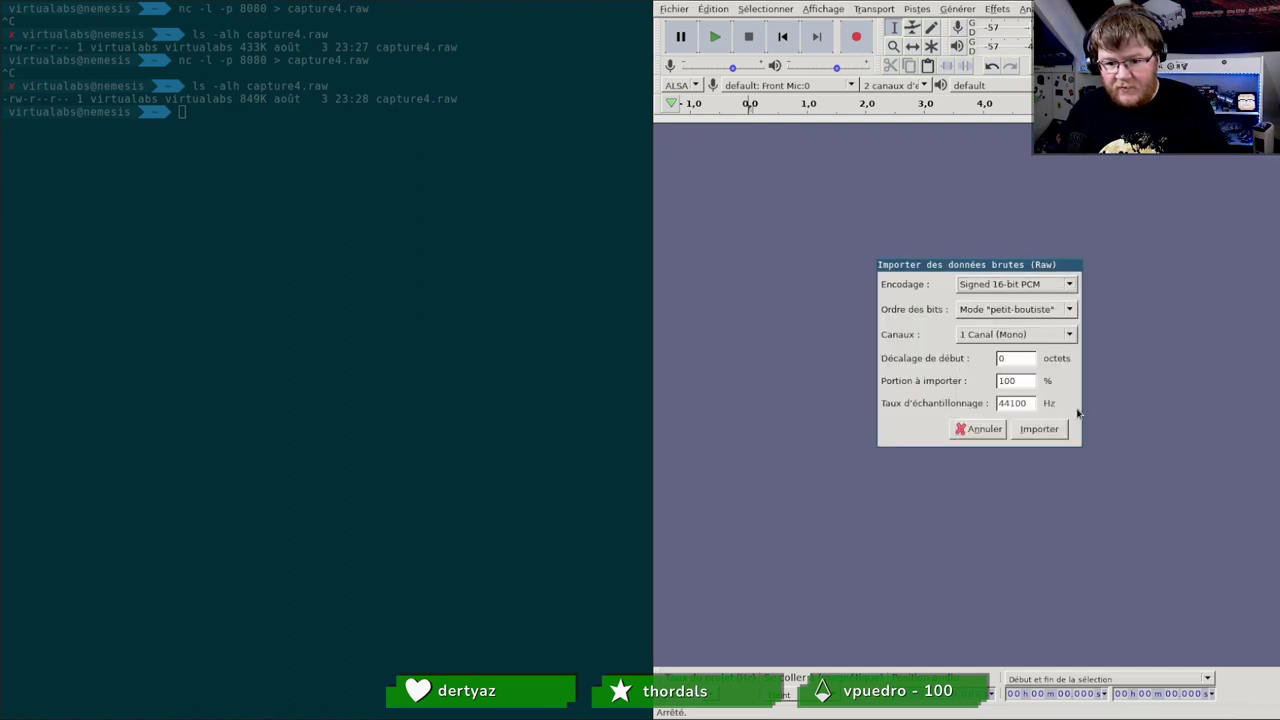
pyautogui.click(1039, 428)
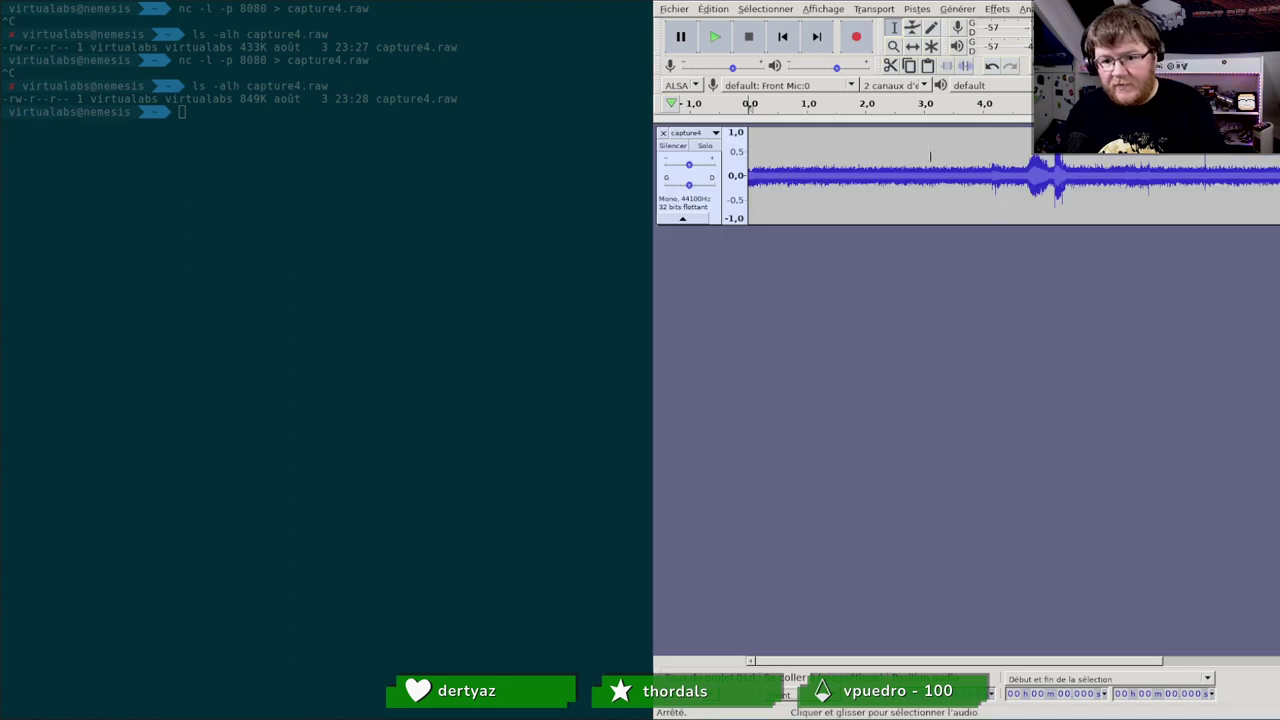
# Step: Select the section of the capture4 track from about 3.042 s to 7.674 s
pyautogui.moveTo(927, 185); pyautogui.dragTo(1196, 185)
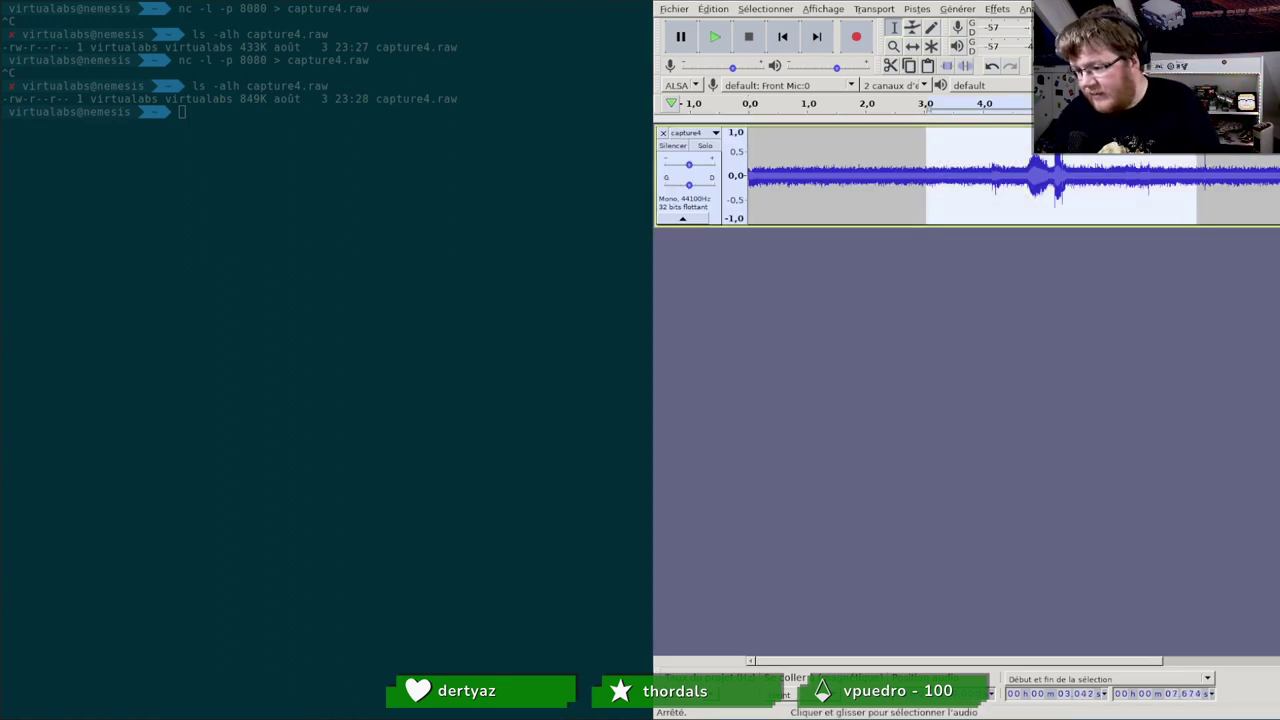